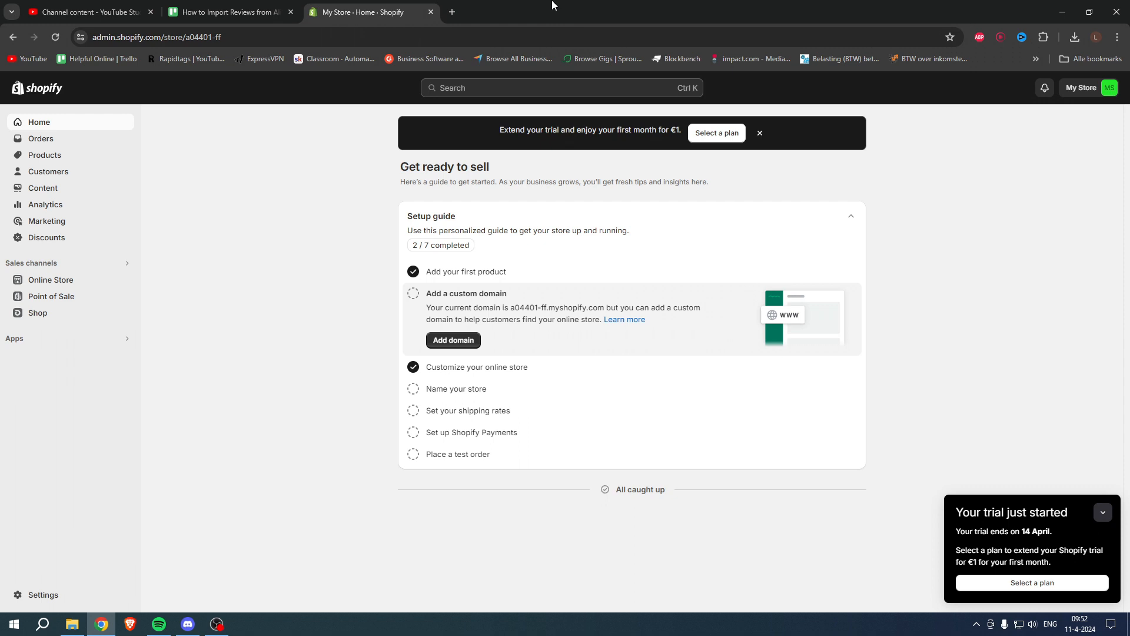
Step: Open the Shopify App Store from the store's recommended apps and search it for "ali reviews"
left_click(31, 338)
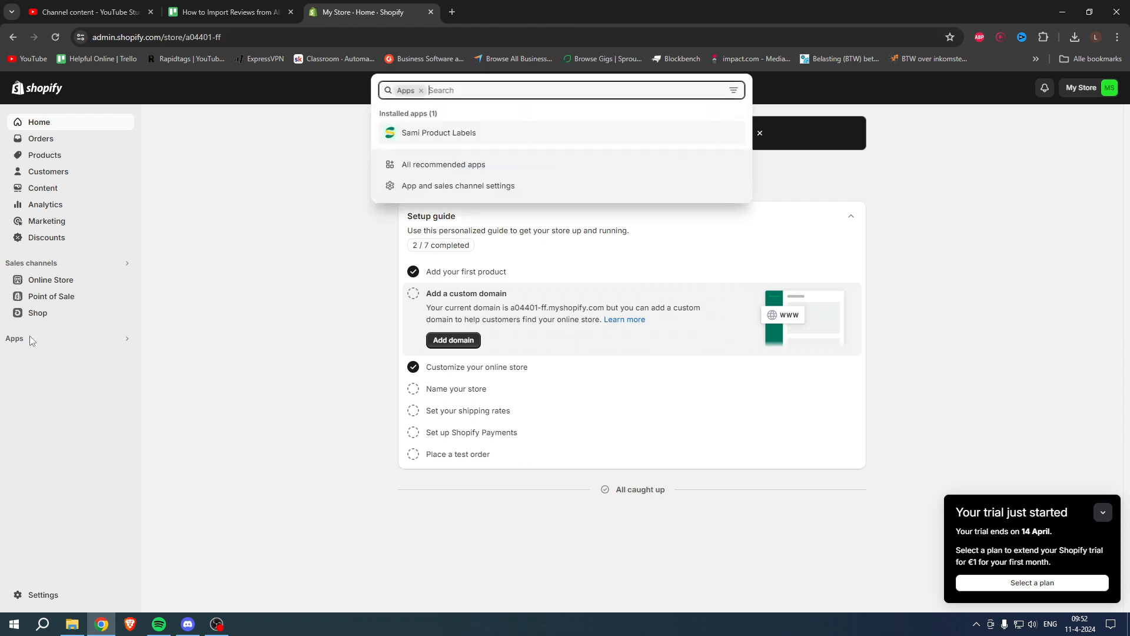
left_click(461, 167)
left_click(609, 542)
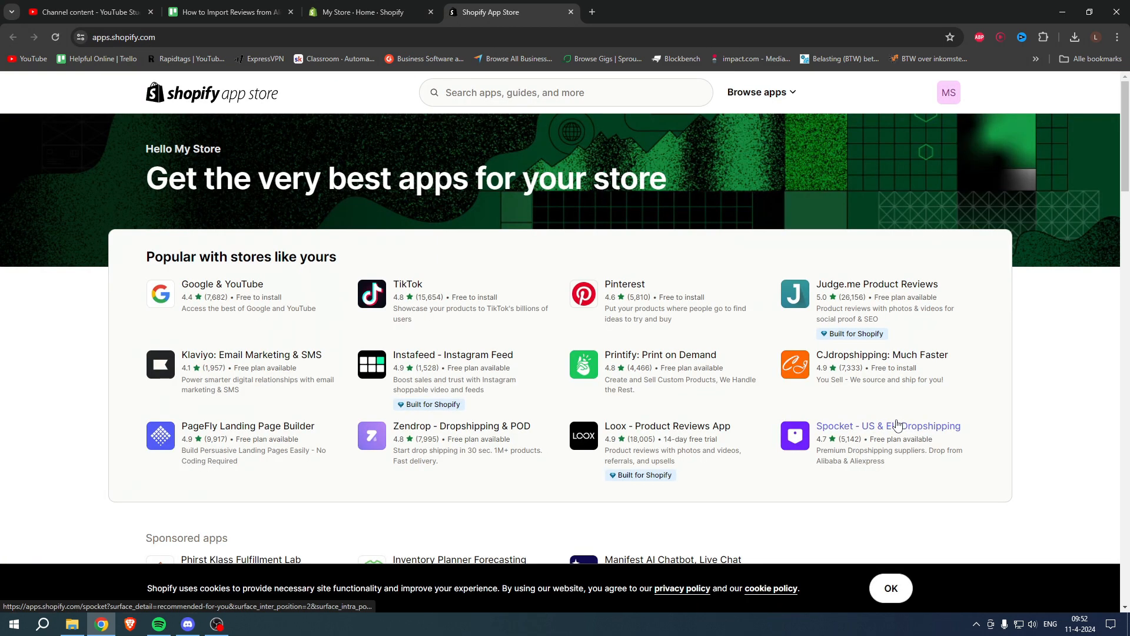
left_click(571, 95)
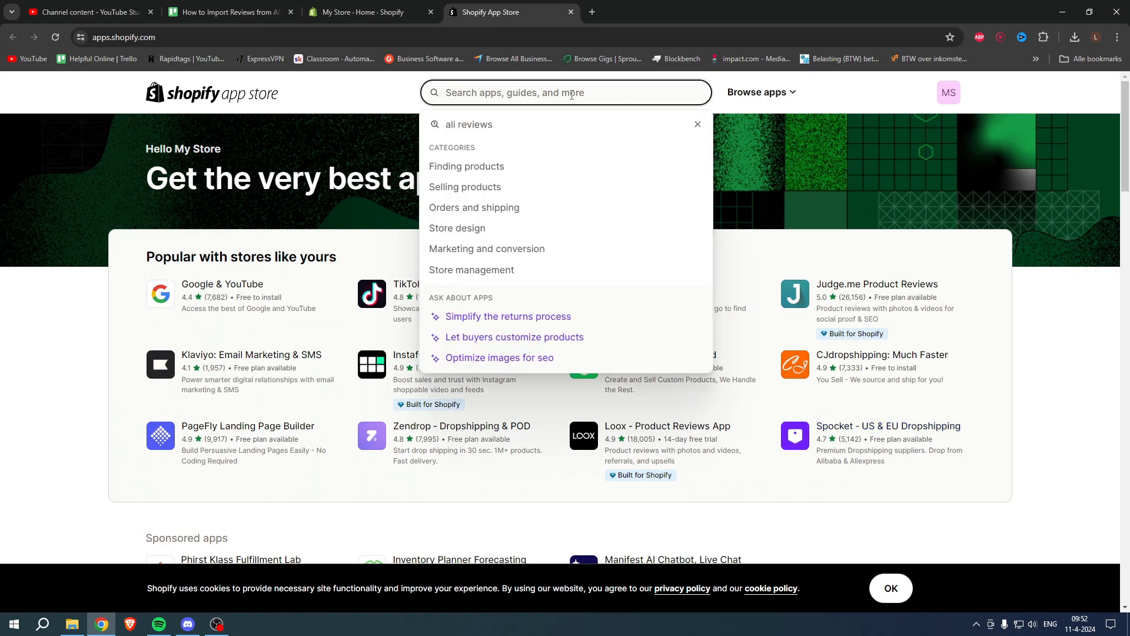
left_click(488, 127)
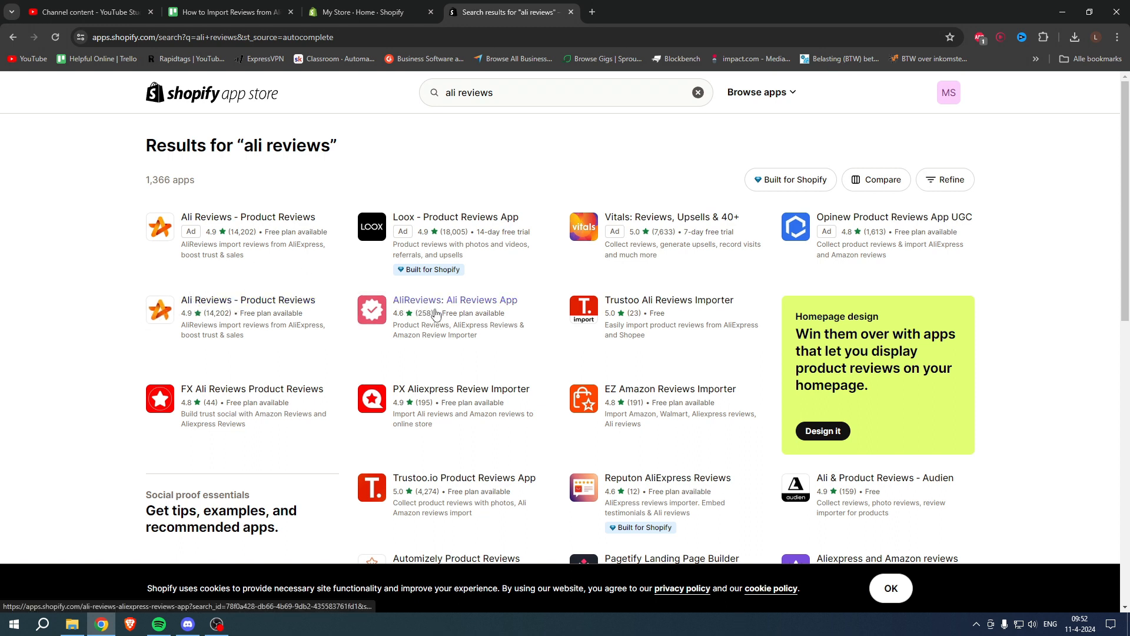
Step: Open the listings of Ali Reviews - Product Reviews and AliReviews: Ali Reviews App and compare their pricing plans
middle_click(264, 301)
middle_click(395, 302)
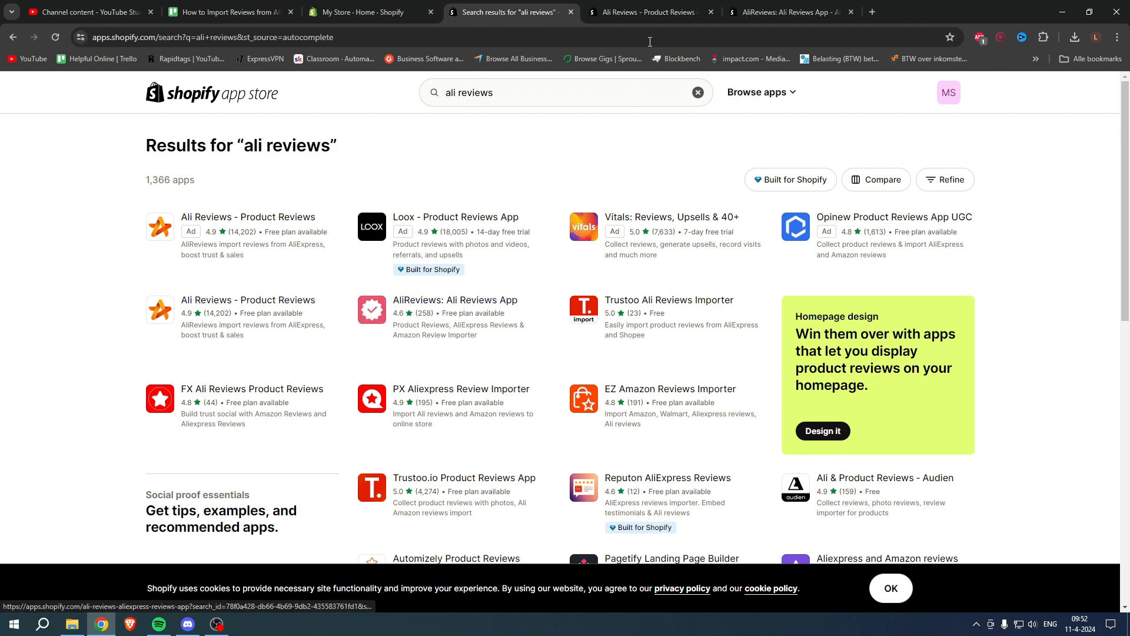
left_click(658, 12)
scroll(1082, 249, "down", 6)
scroll(1082, 249, "down", 4)
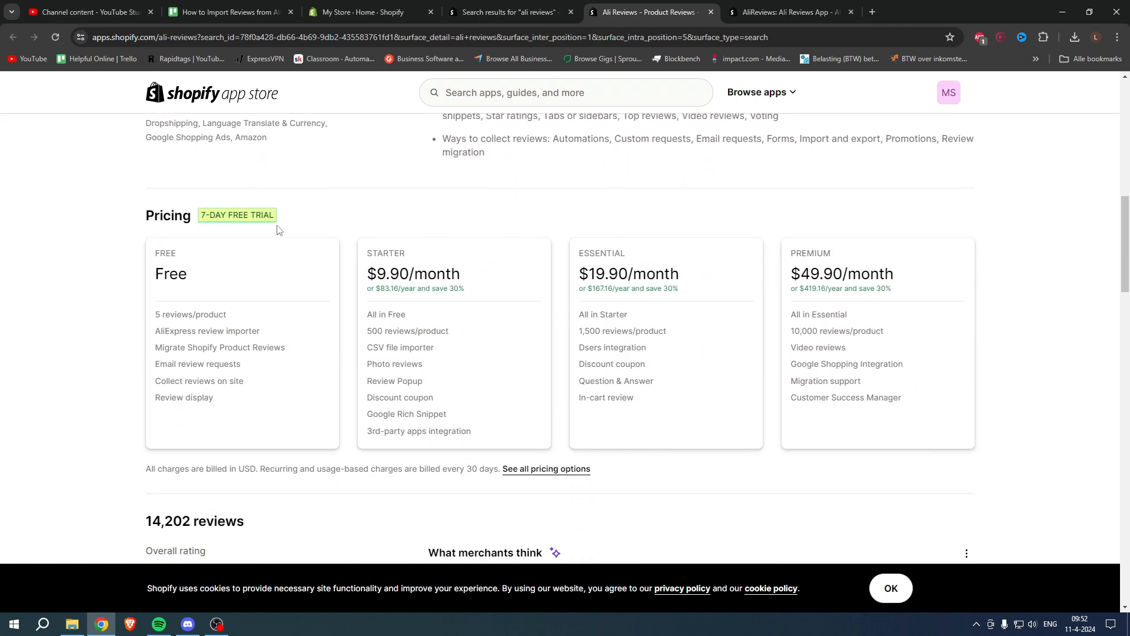
key("ctrl+Tab")
scroll(507, 274, "down", 10)
scroll(507, 275, "down", 1)
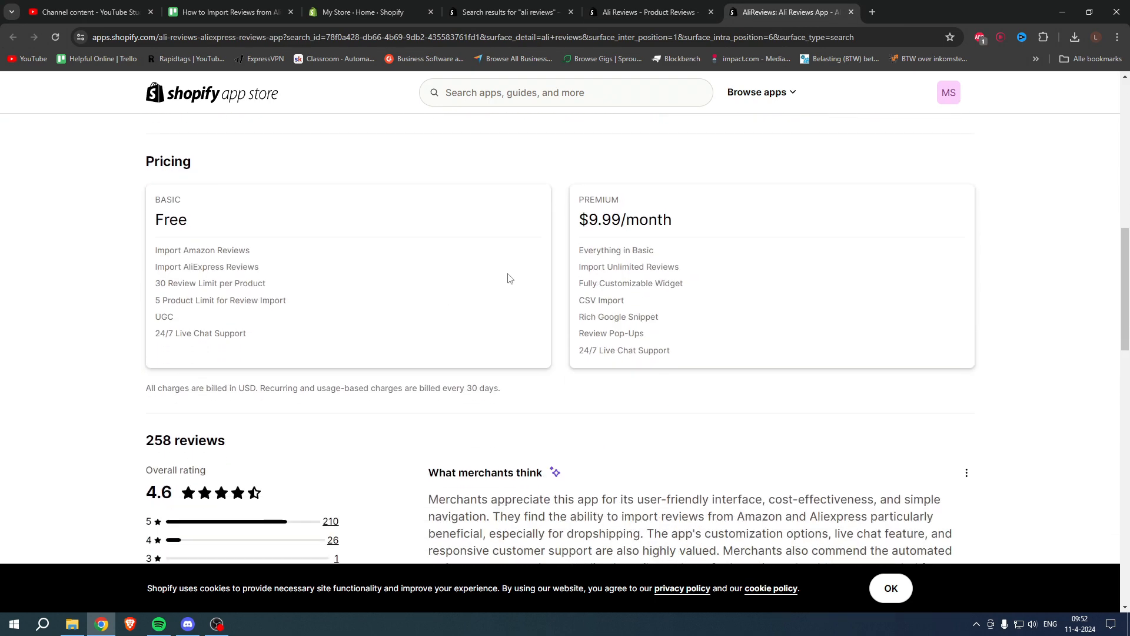
key("ctrl+shift+Tab")
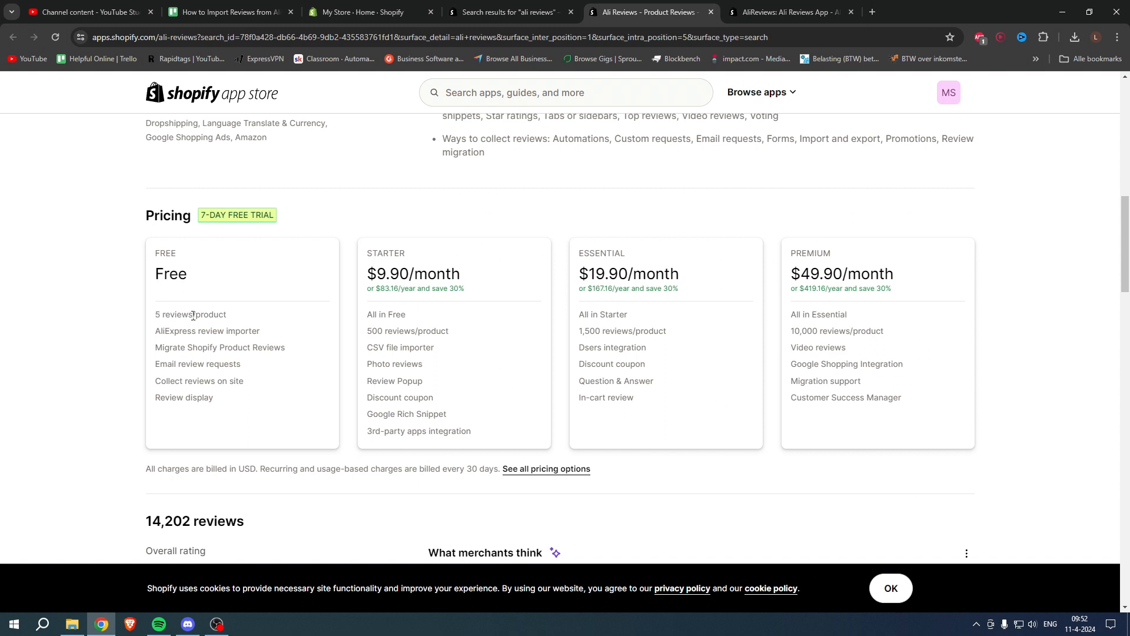
left_click(815, 13)
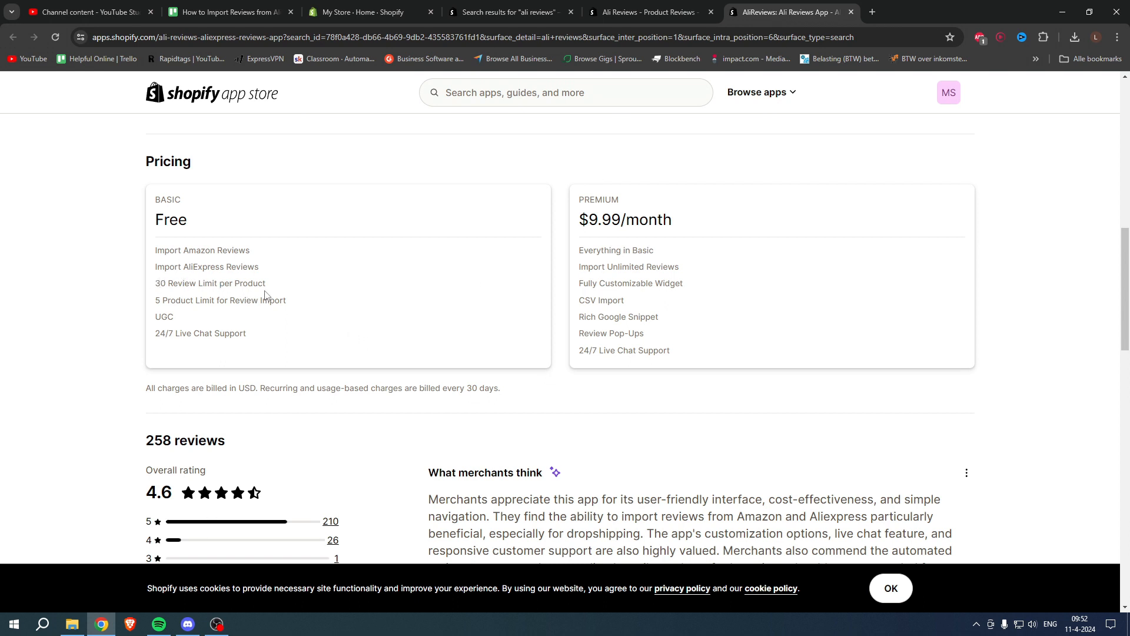
left_click_drag(184, 251, 255, 254)
left_click(99, 253)
key("ctrl+shift+Tab")
scroll(106, 329, "up", 11)
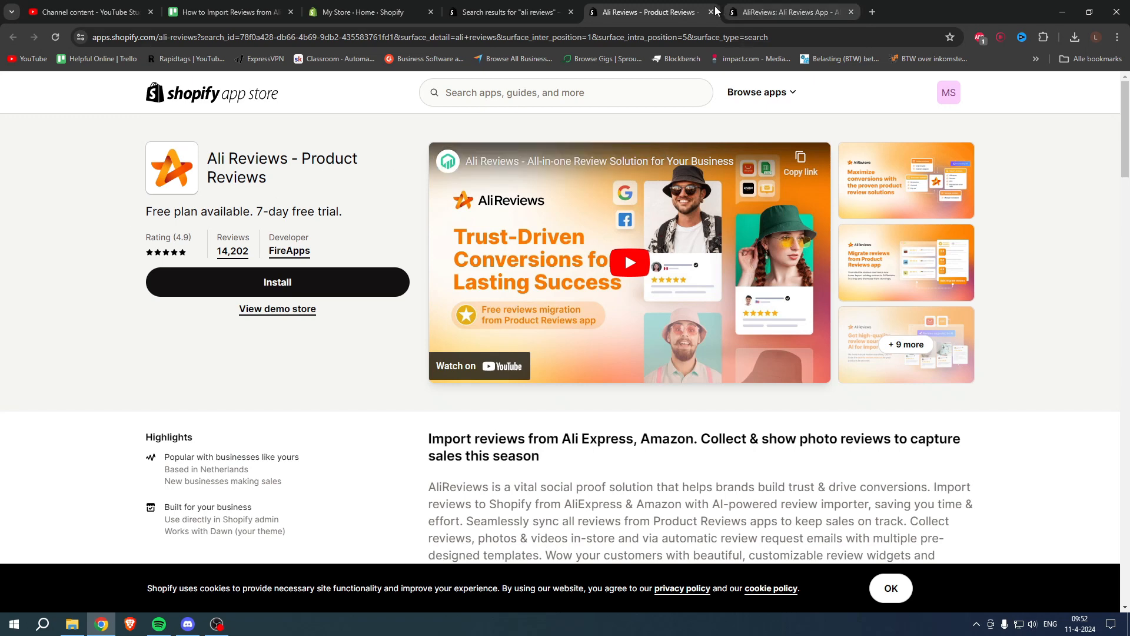
Step: Install AliReviews: Ali Reviews App on the store with the free Basic plan and dismiss its welcome tutorial
left_click(711, 12)
scroll(66, 287, "up", 10)
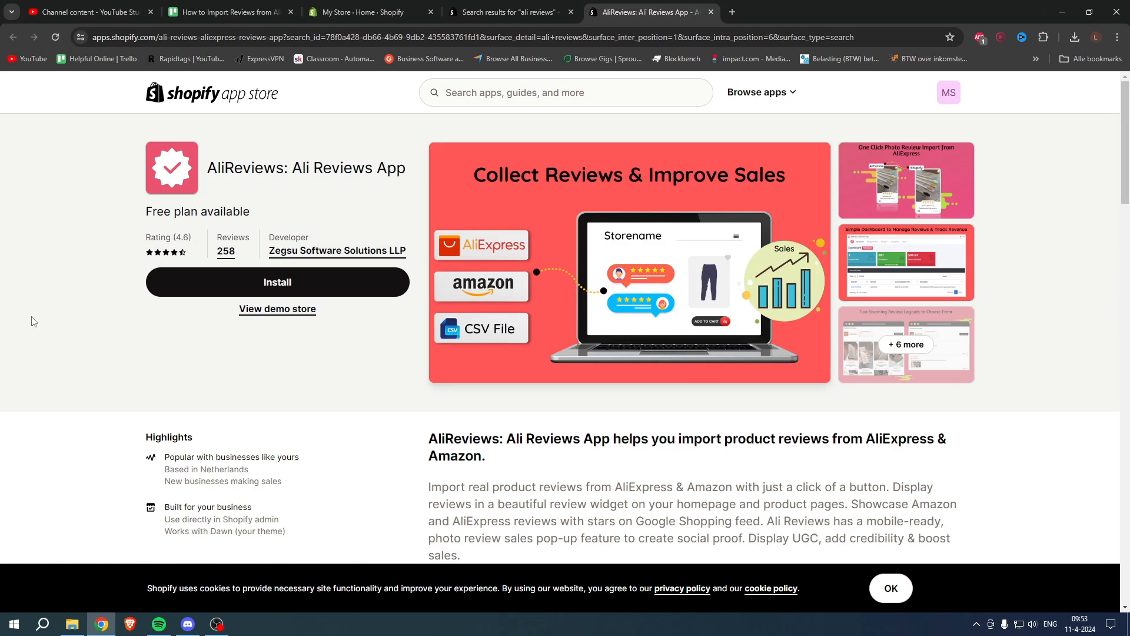
left_click(277, 284)
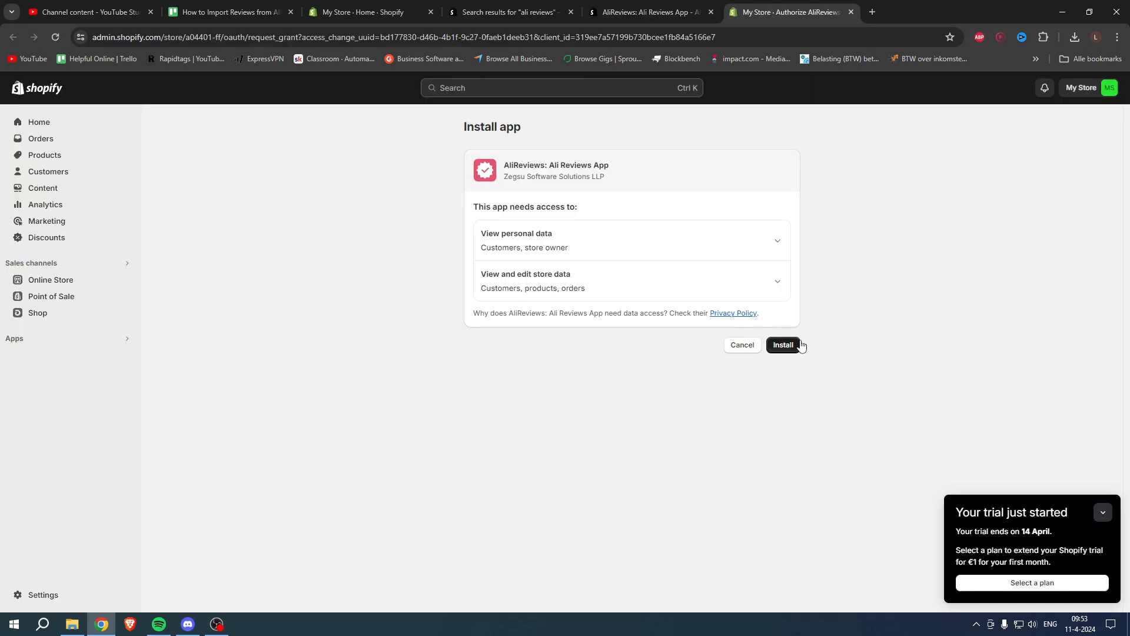
left_click(792, 345)
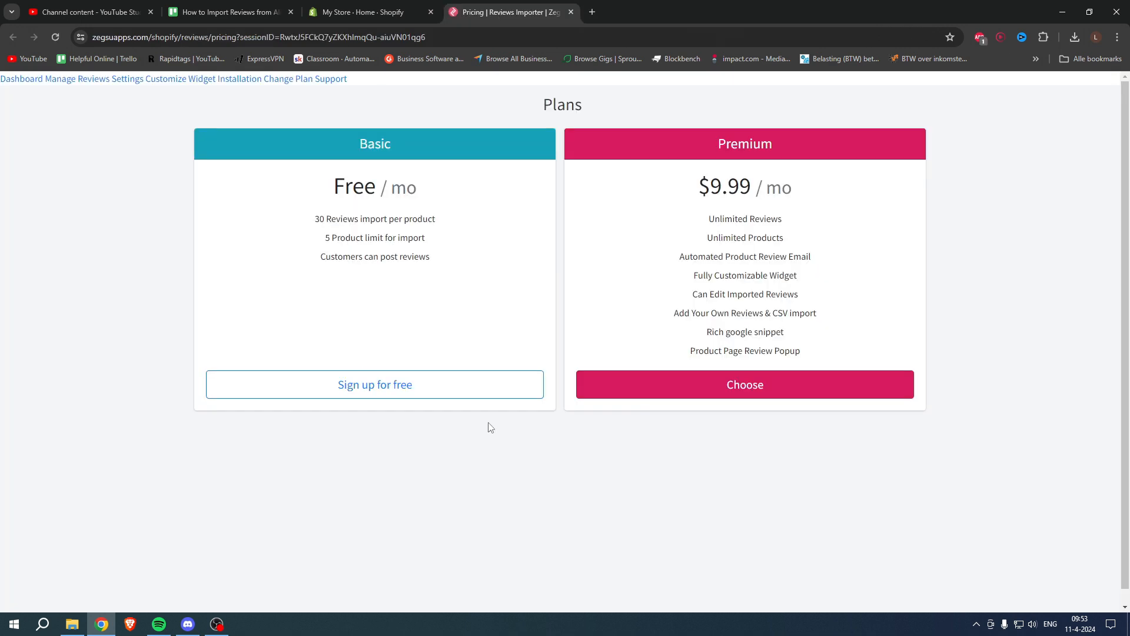
left_click(364, 388)
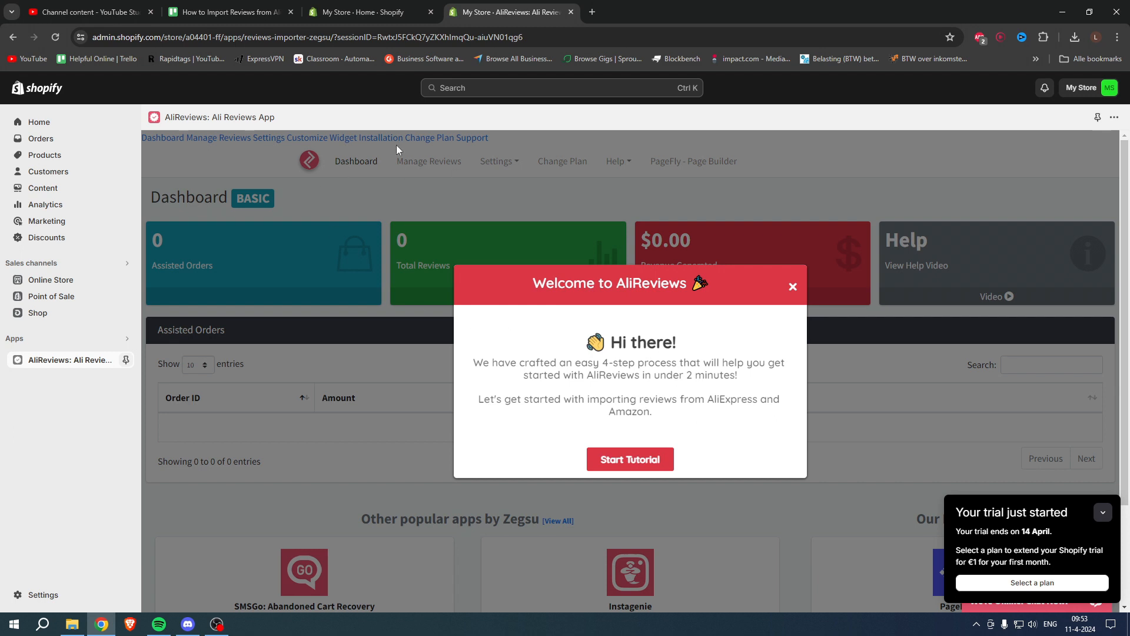
left_click(793, 288)
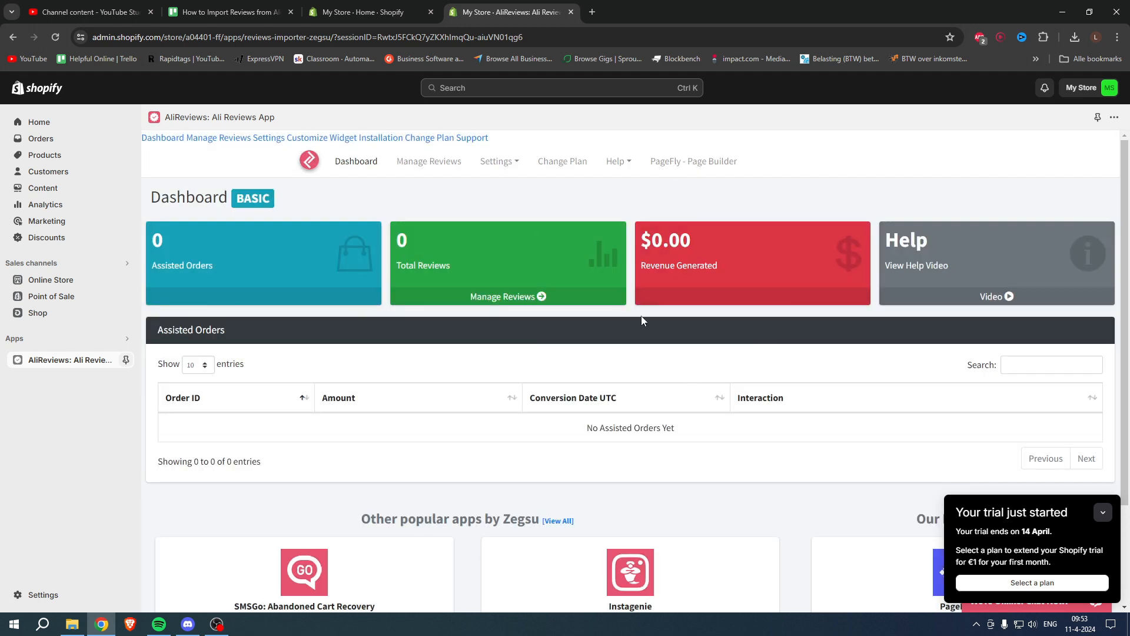
Step: Open the review import for the T-shirt product and choose Ali Express Import as the source
left_click(443, 162)
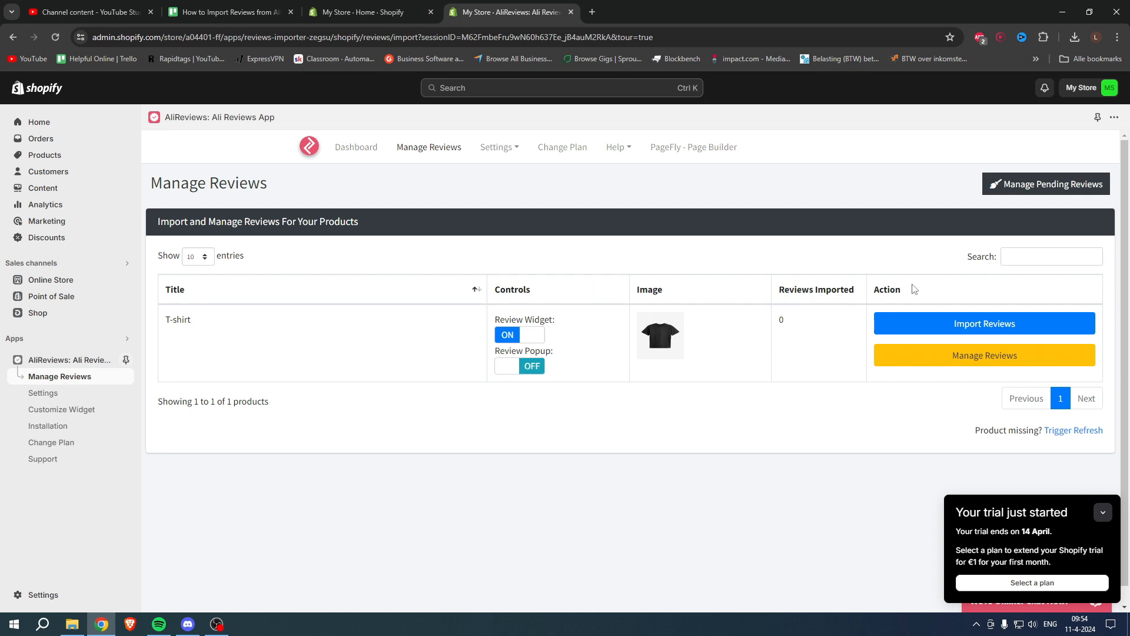
left_click(984, 325)
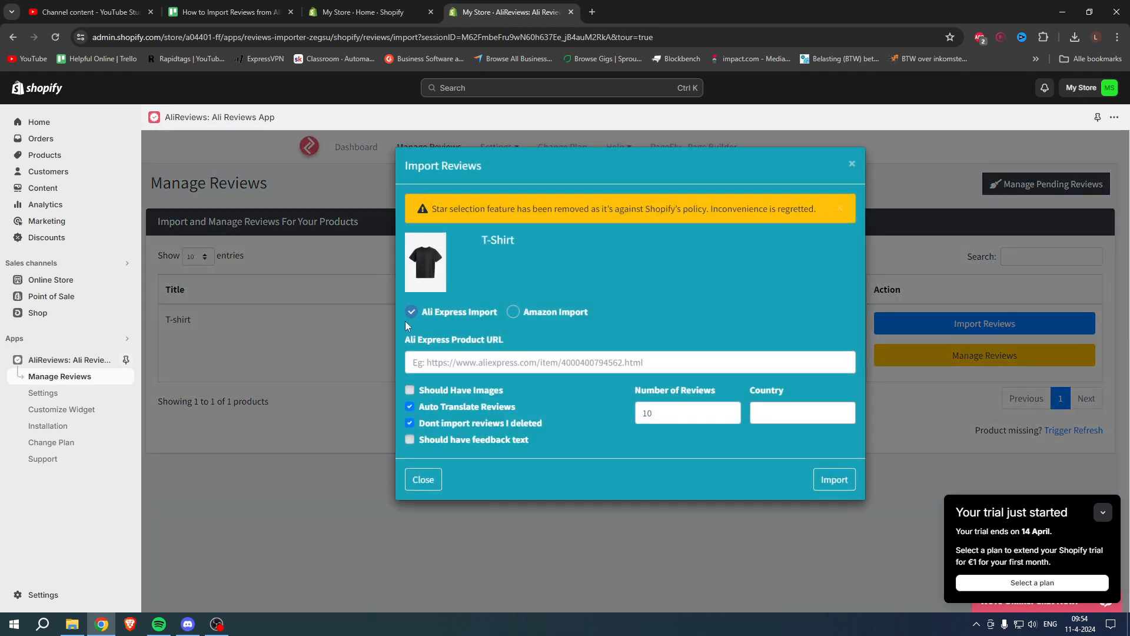
left_click(514, 312)
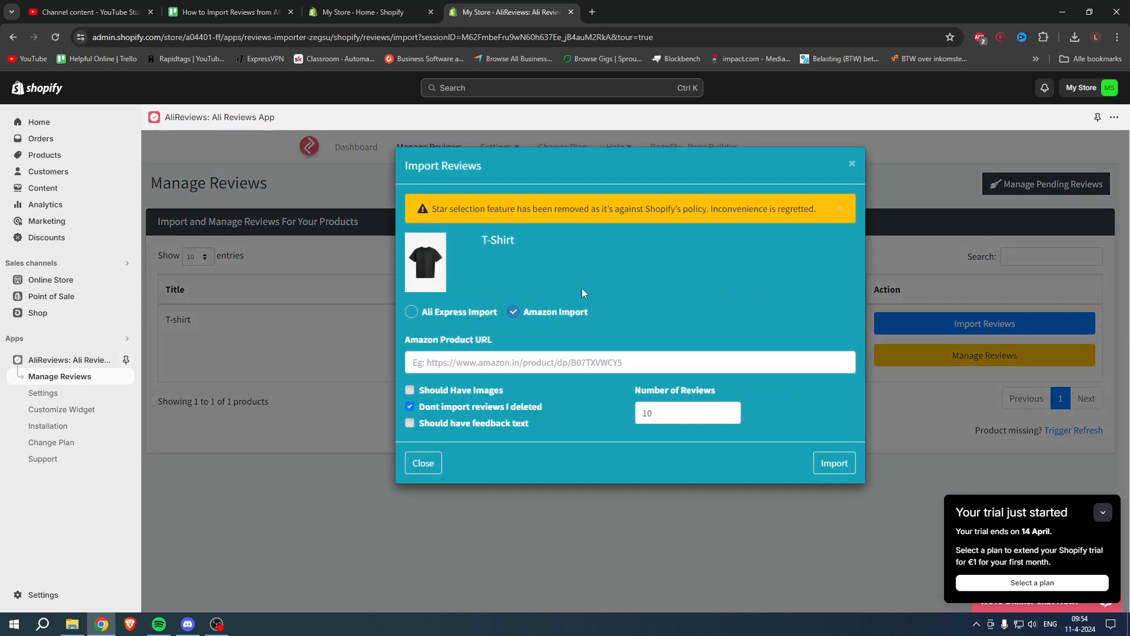
left_click(454, 312)
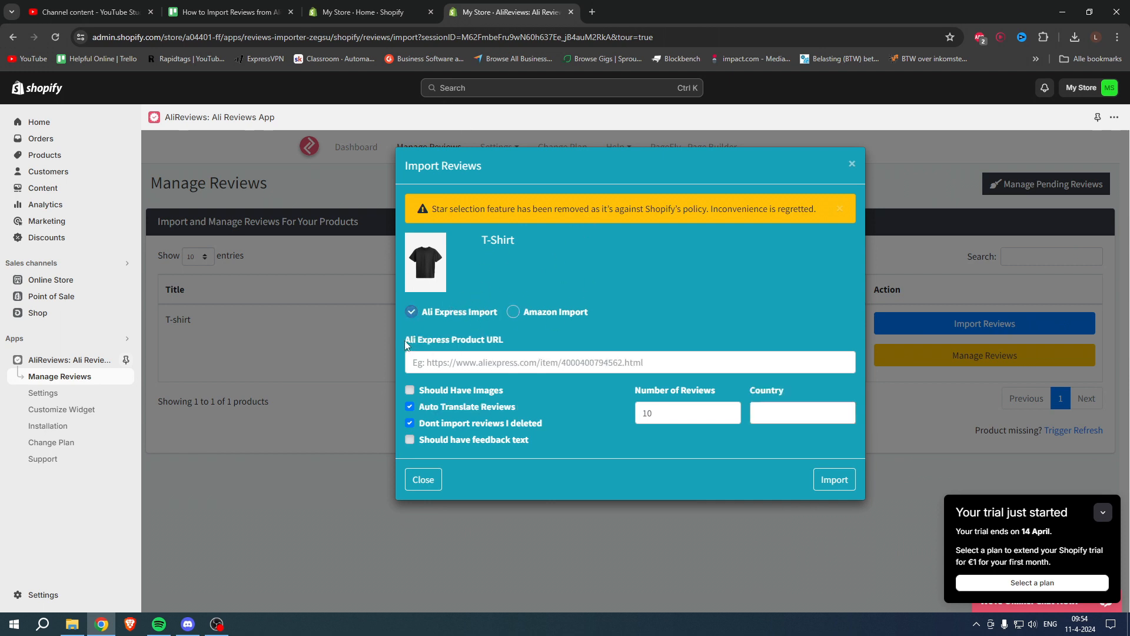
left_click_drag(405, 340, 500, 338)
left_click(530, 340)
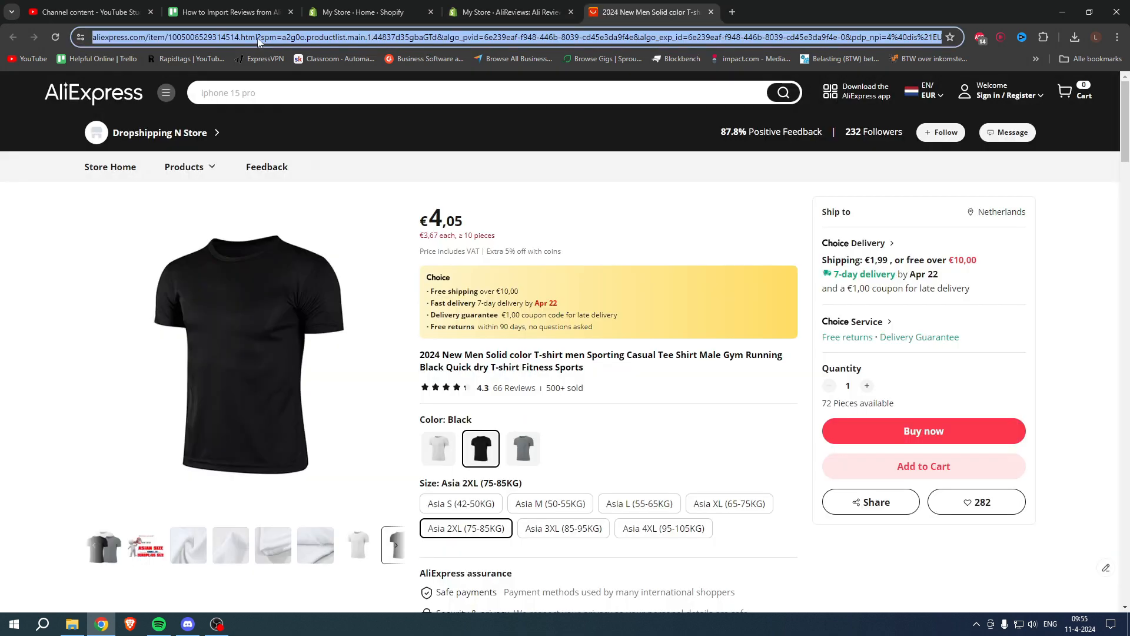
Step: Copy the web address of the black men's T-shirt page on AliExpress and paste it as the Ali Express Product URL
double_click(268, 38)
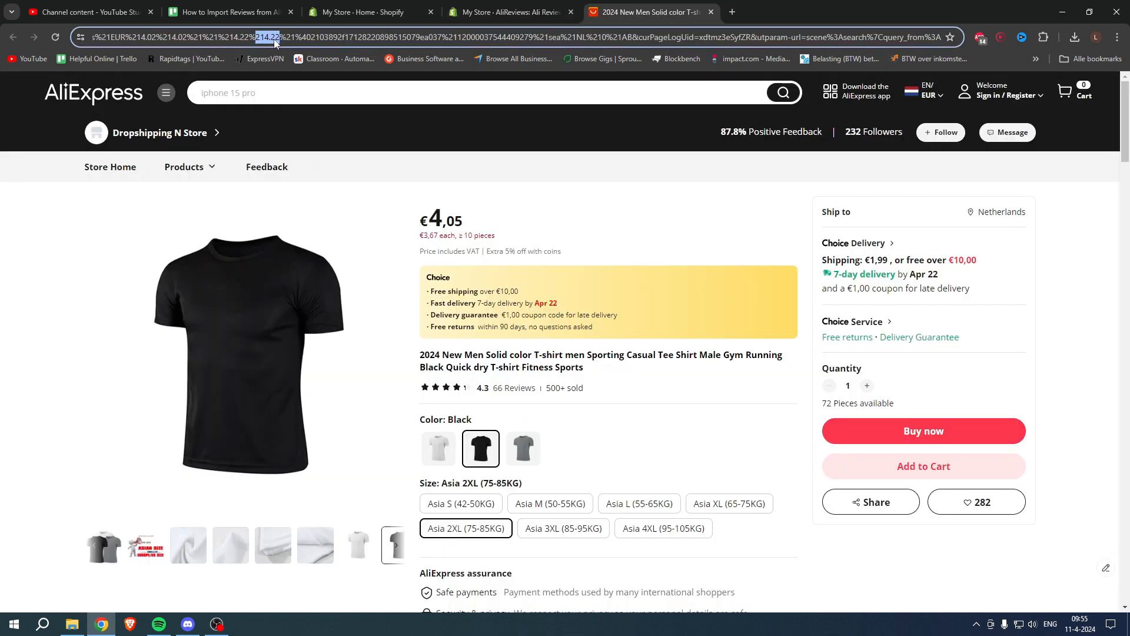
left_click(274, 38)
right_click(333, 40)
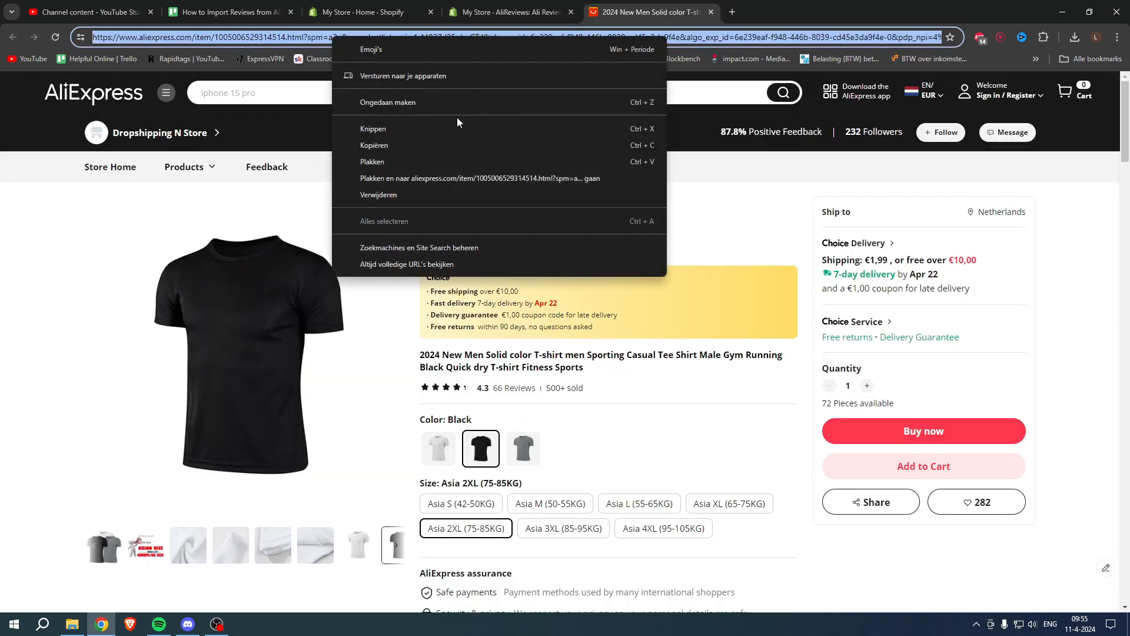
left_click(409, 140)
left_click(512, 12)
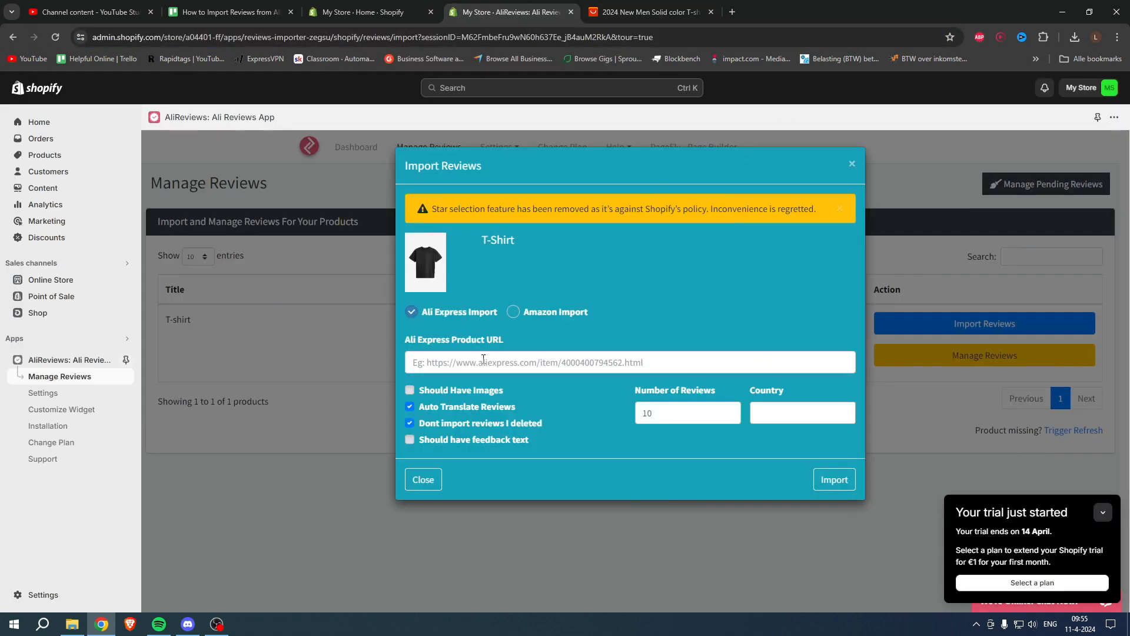
right_click(431, 359)
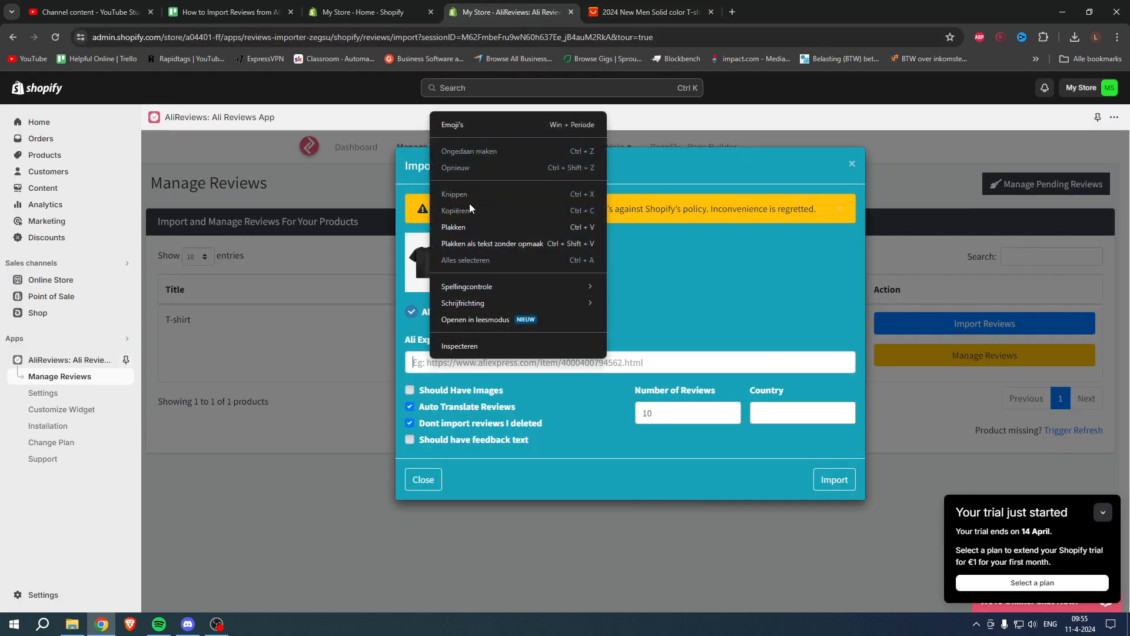
left_click(463, 226)
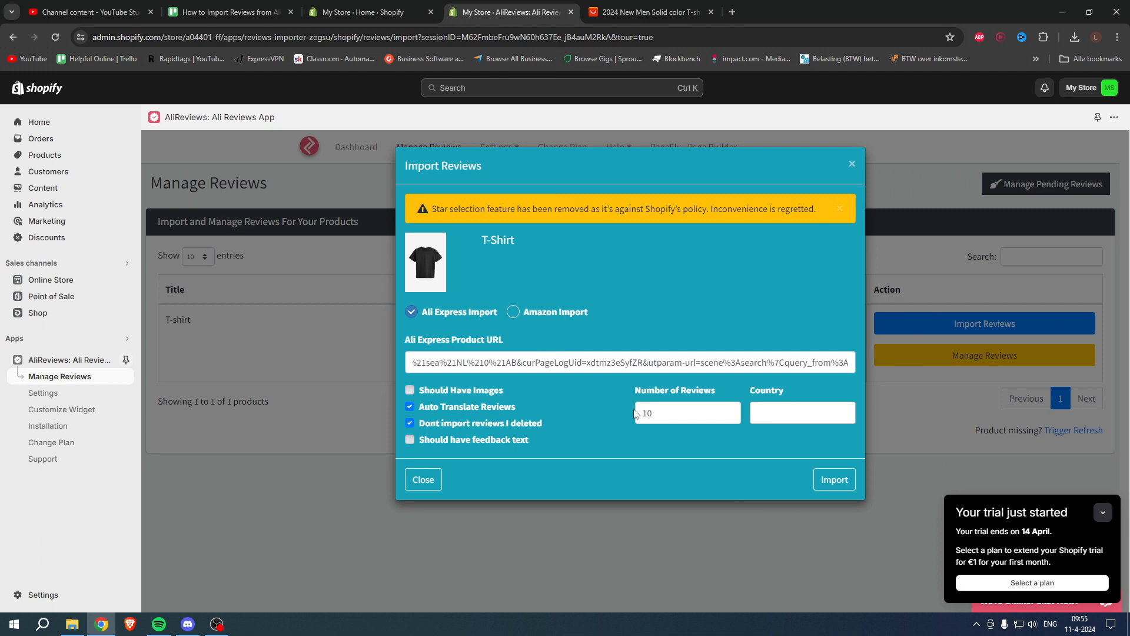
left_click(683, 437)
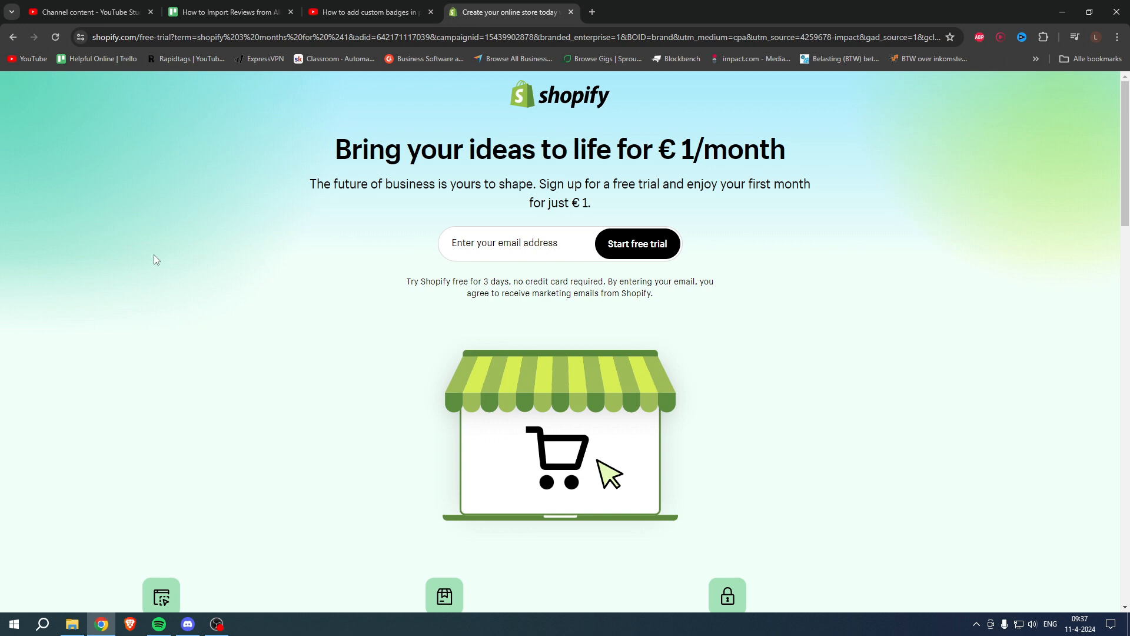
left_click_drag(319, 161, 784, 146)
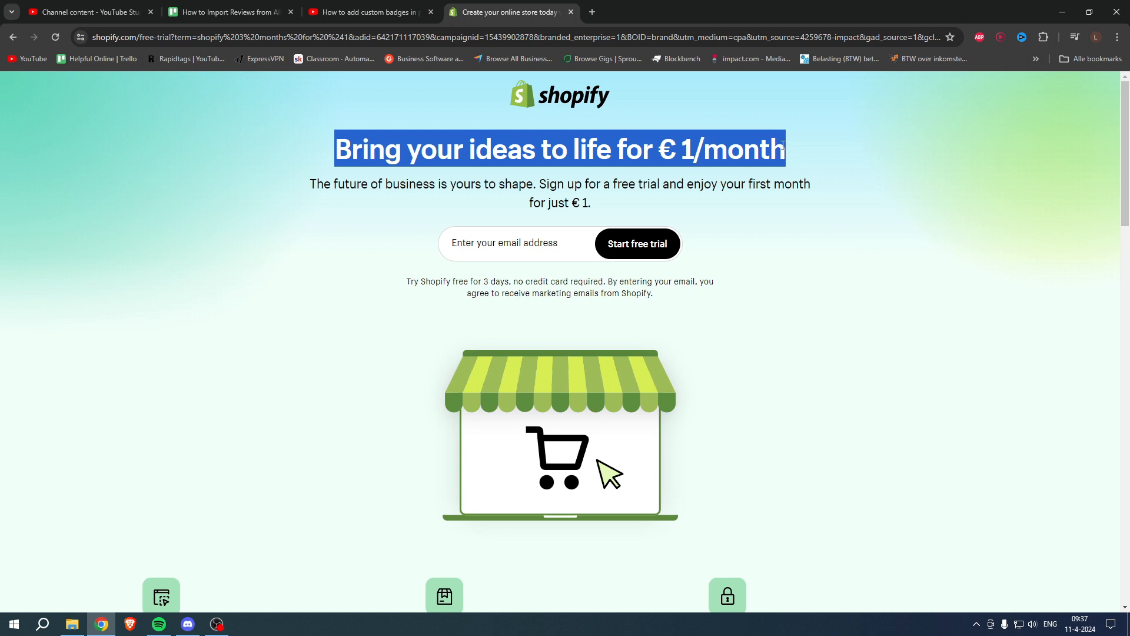
left_click(783, 148)
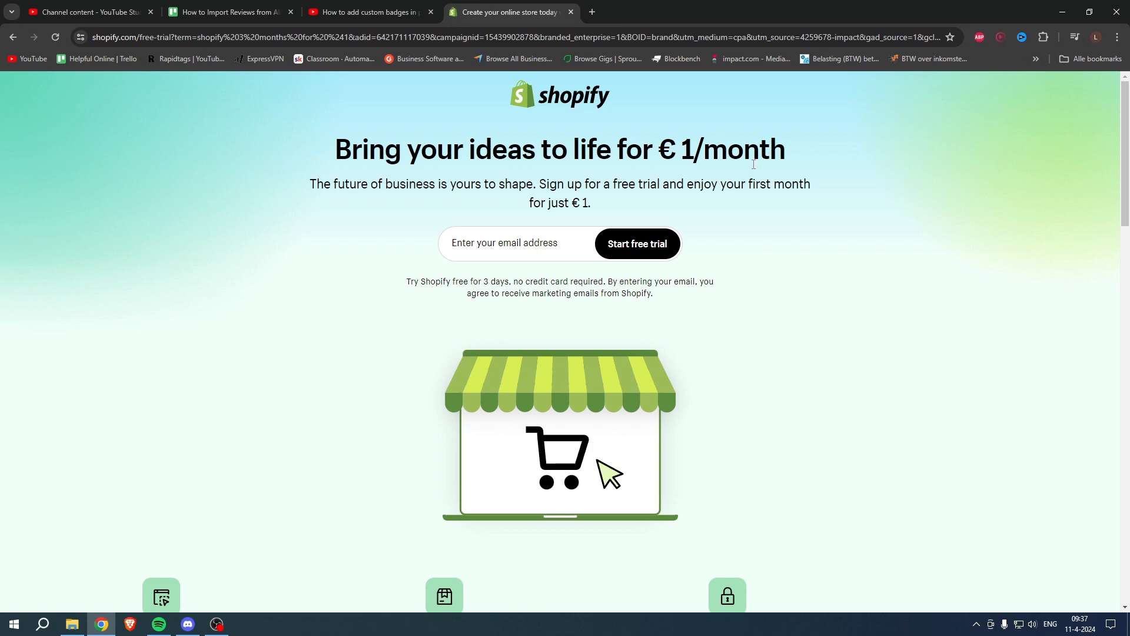
left_click_drag(544, 184, 816, 188)
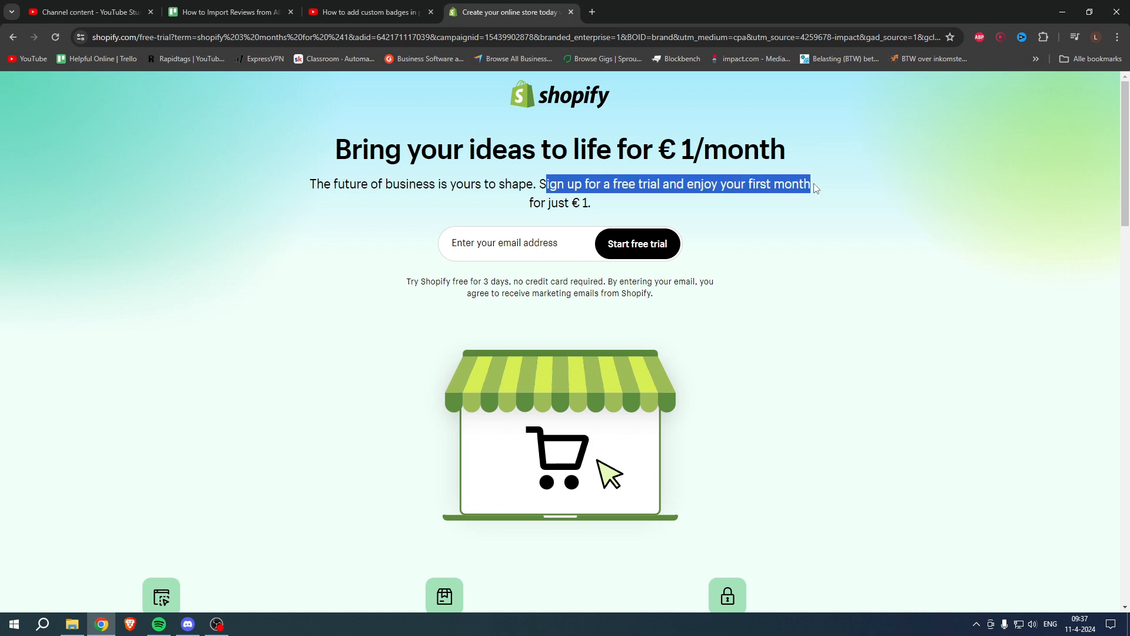
left_click_drag(529, 204, 598, 206)
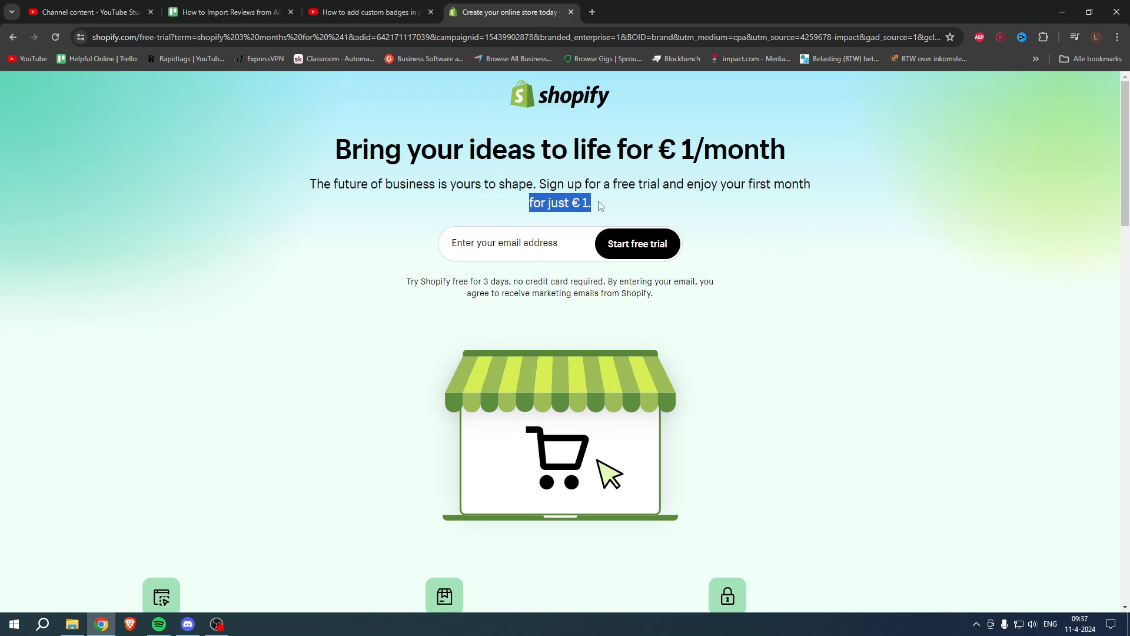
left_click(600, 205)
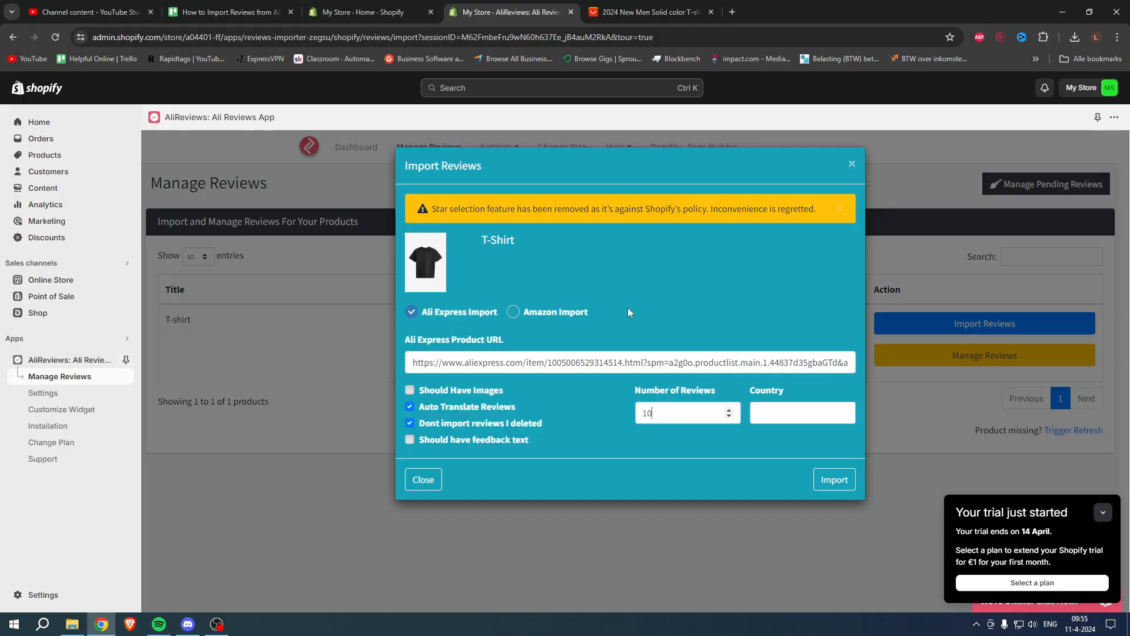
left_click_drag(433, 210, 821, 210)
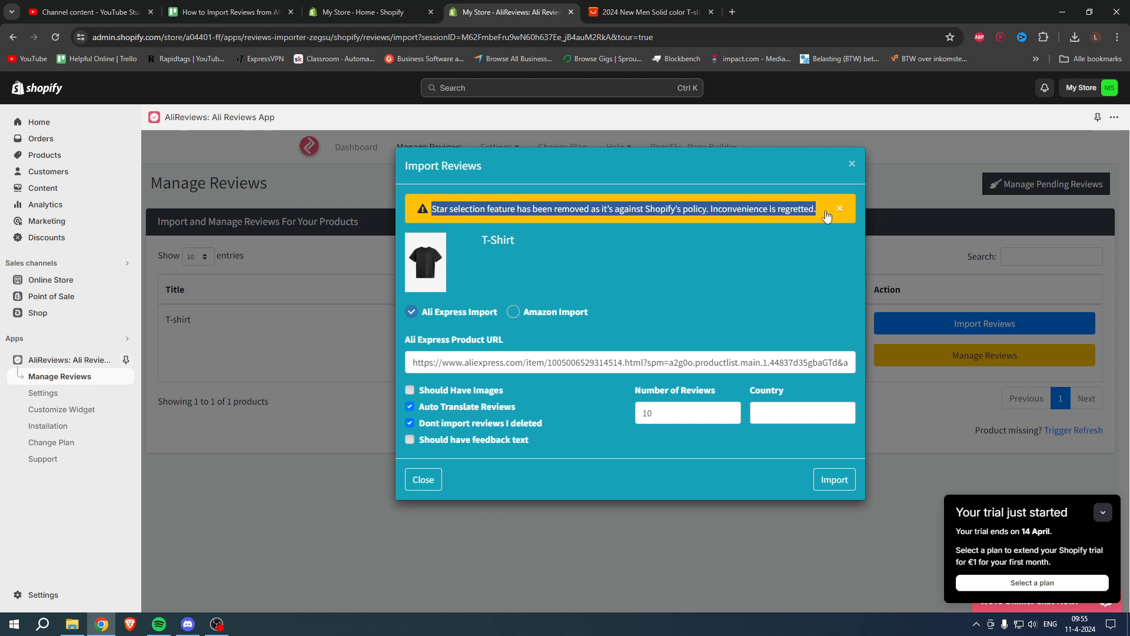
left_click(715, 256)
left_click_drag(425, 207, 821, 213)
left_click(789, 257)
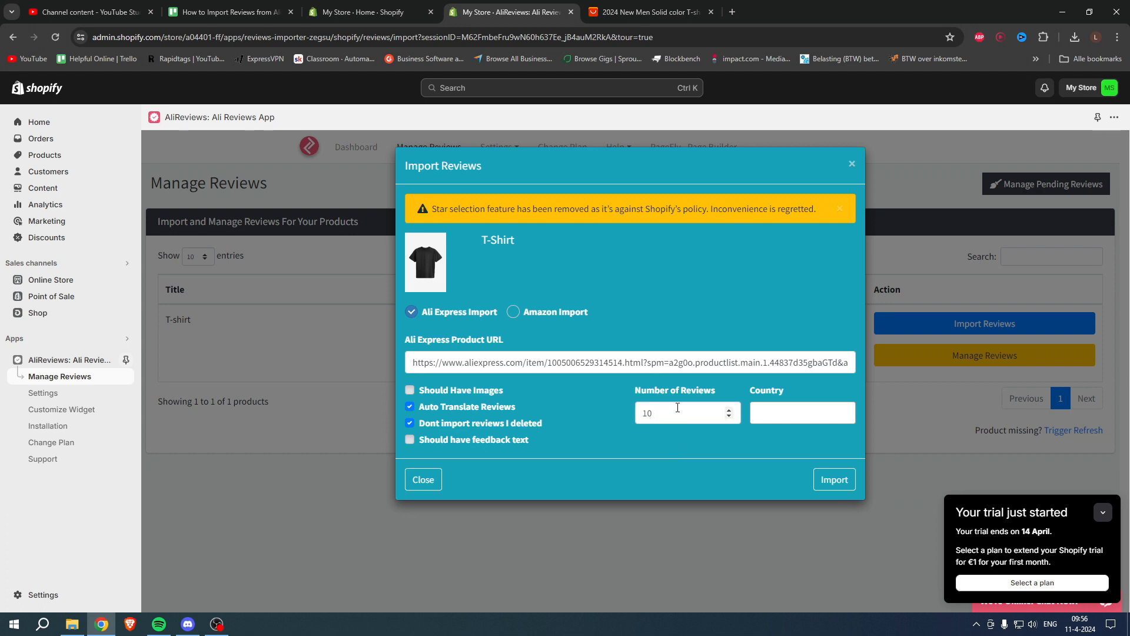
Step: Import 10 AliExpress reviews for the T-shirt and check its imported review count
left_click(834, 479)
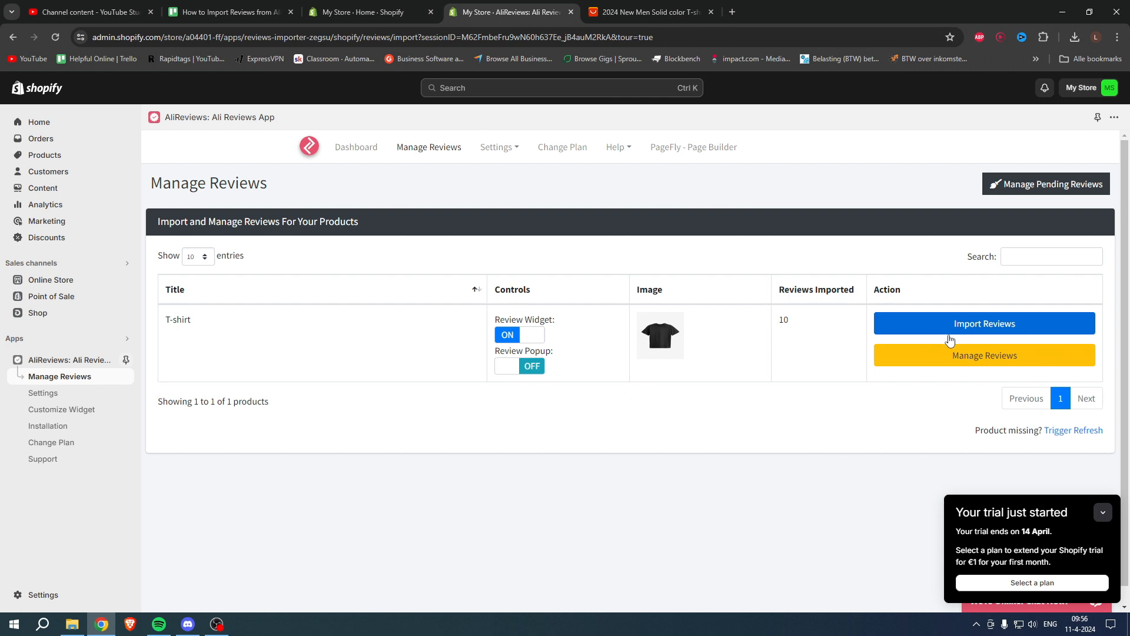
left_click_drag(811, 321, 779, 320)
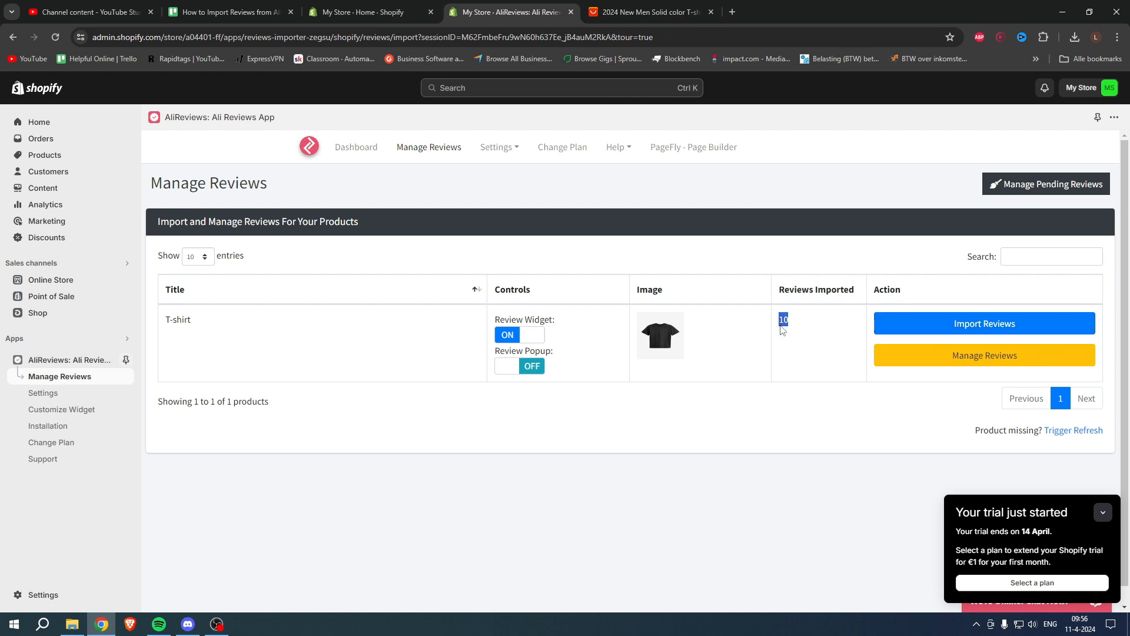
Step: Open the T-shirt's imported reviews for management and look through their ratings, texts, images and edit options
left_click(787, 350)
left_click(929, 361)
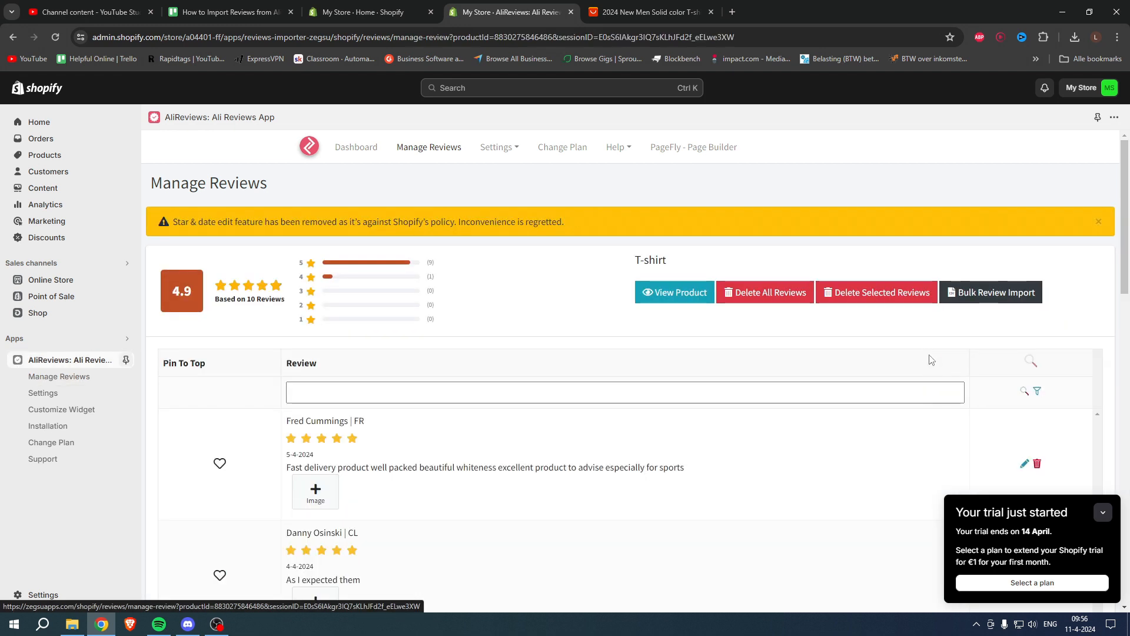
scroll(343, 296, "down", 2)
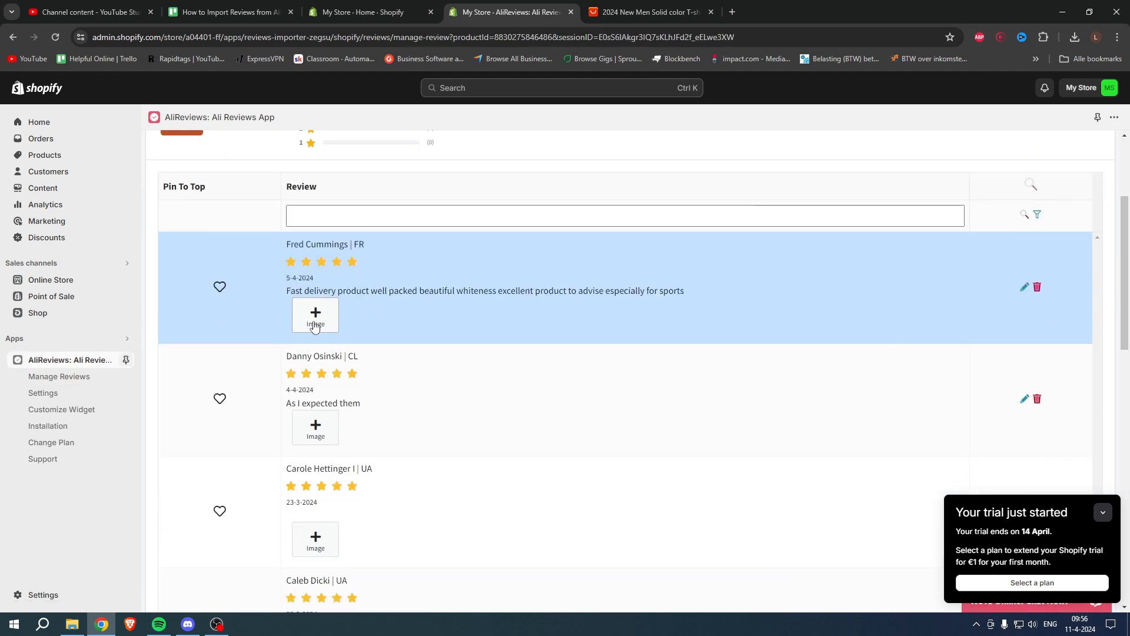
scroll(318, 317, "up", 2)
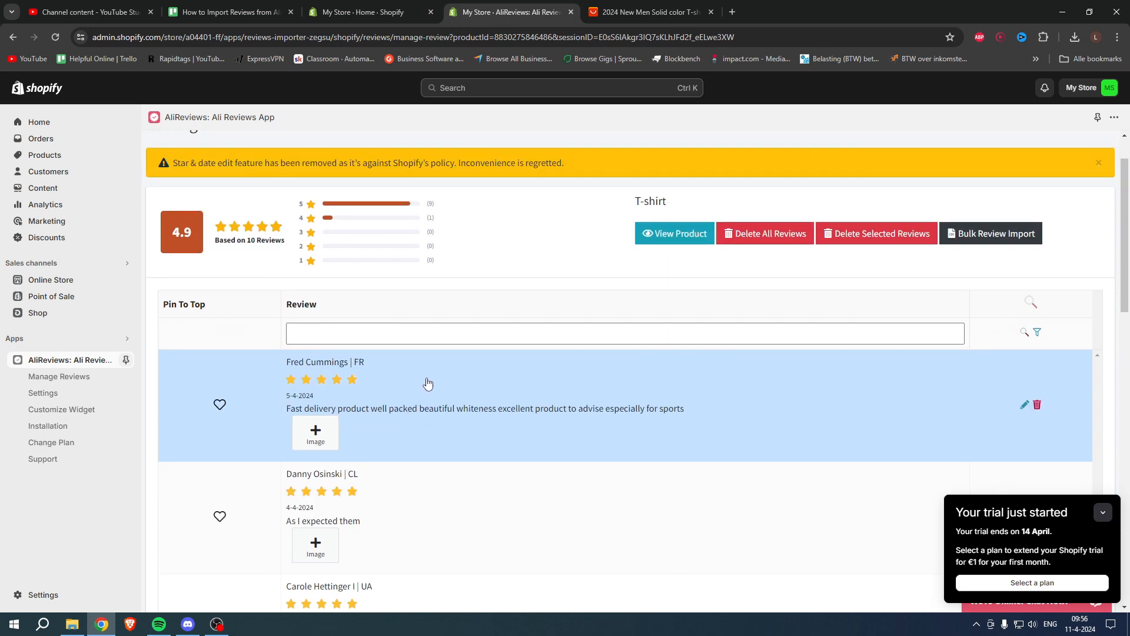
left_click(648, 11)
left_click(544, 6)
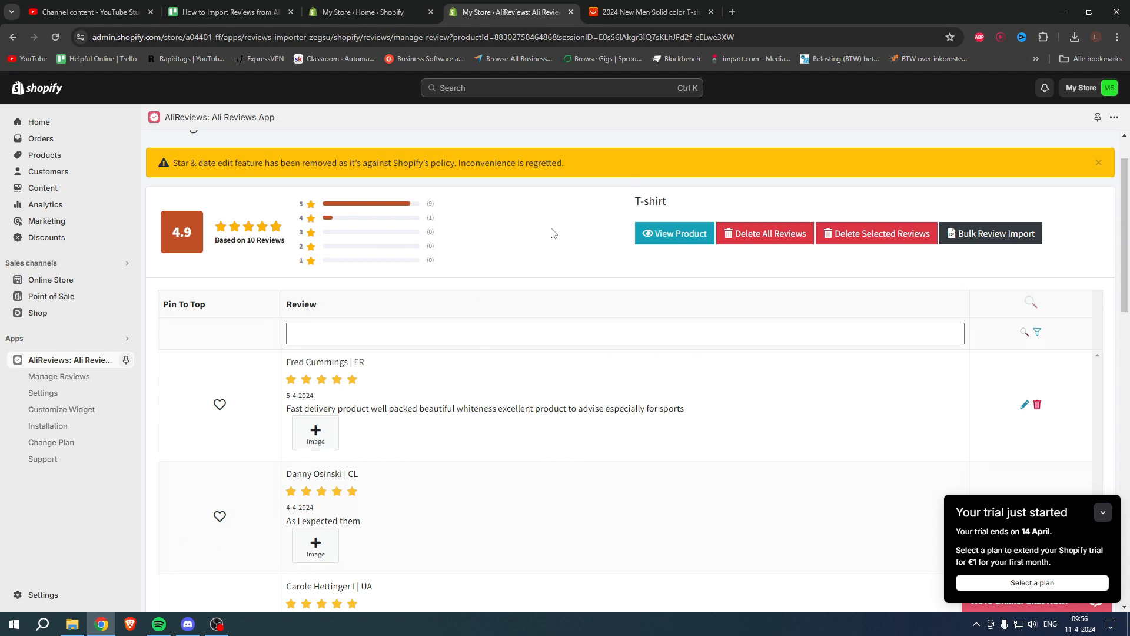
scroll(551, 233, "down", 10)
scroll(1080, 268, "up", 8)
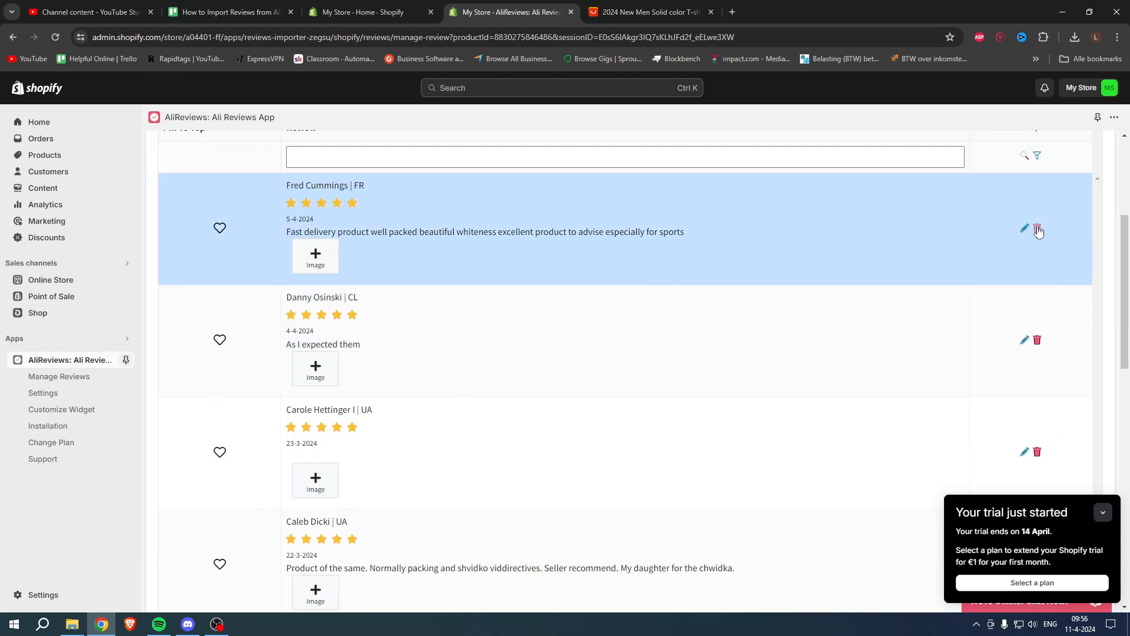
scroll(1040, 234, "down", 4)
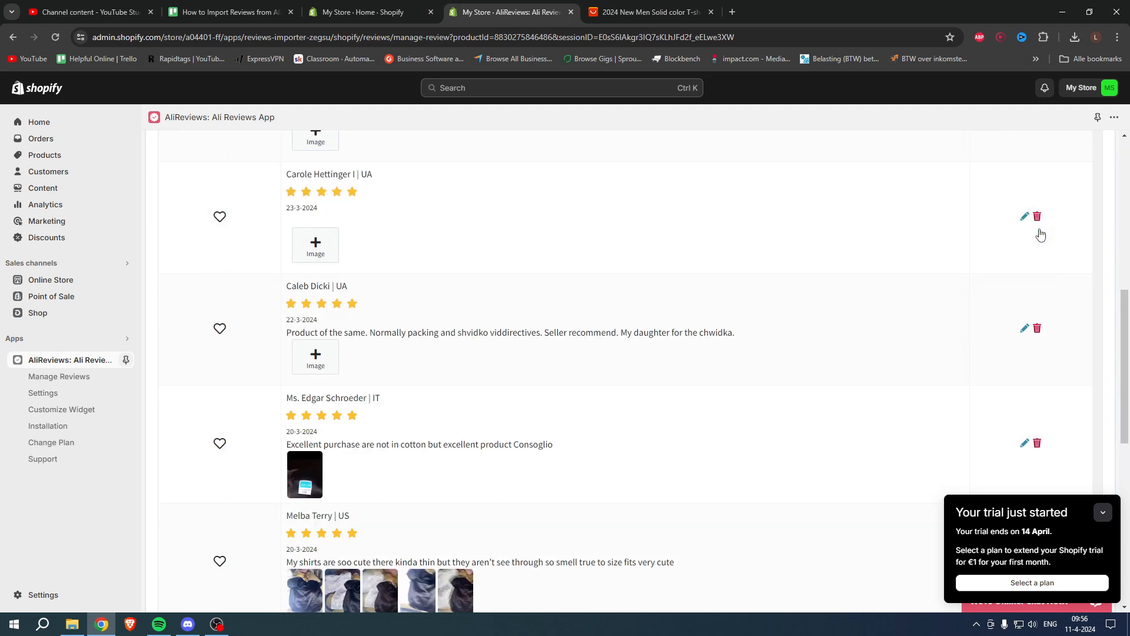
scroll(412, 319, "down", 8)
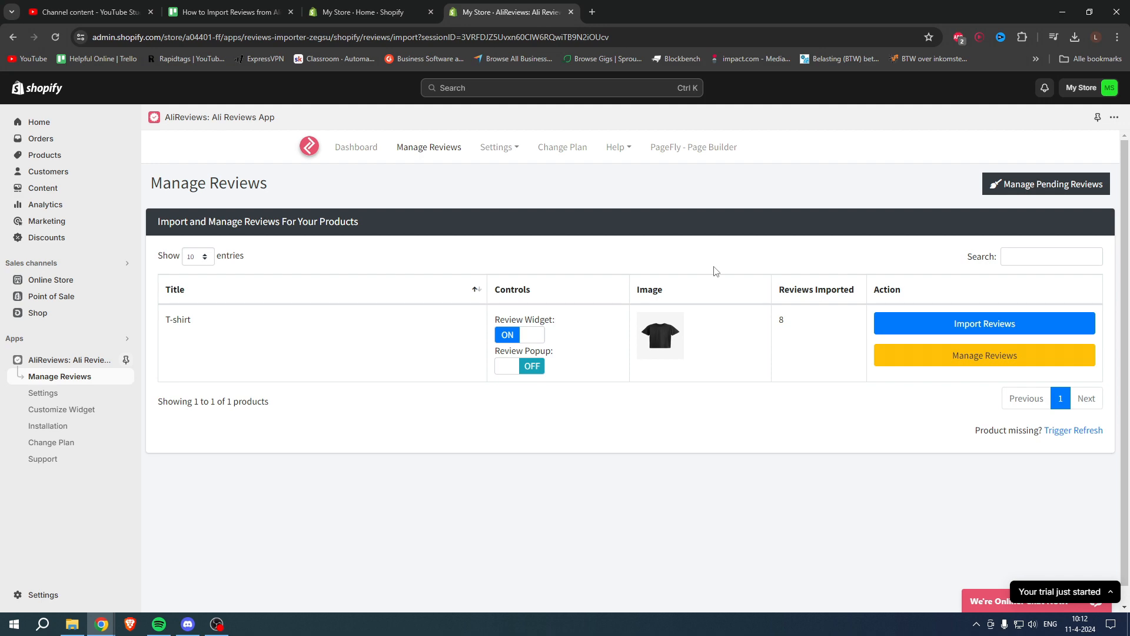
Step: View the T-shirt's product page in the online store to check for reviews, and return to the admin
left_click(126, 280)
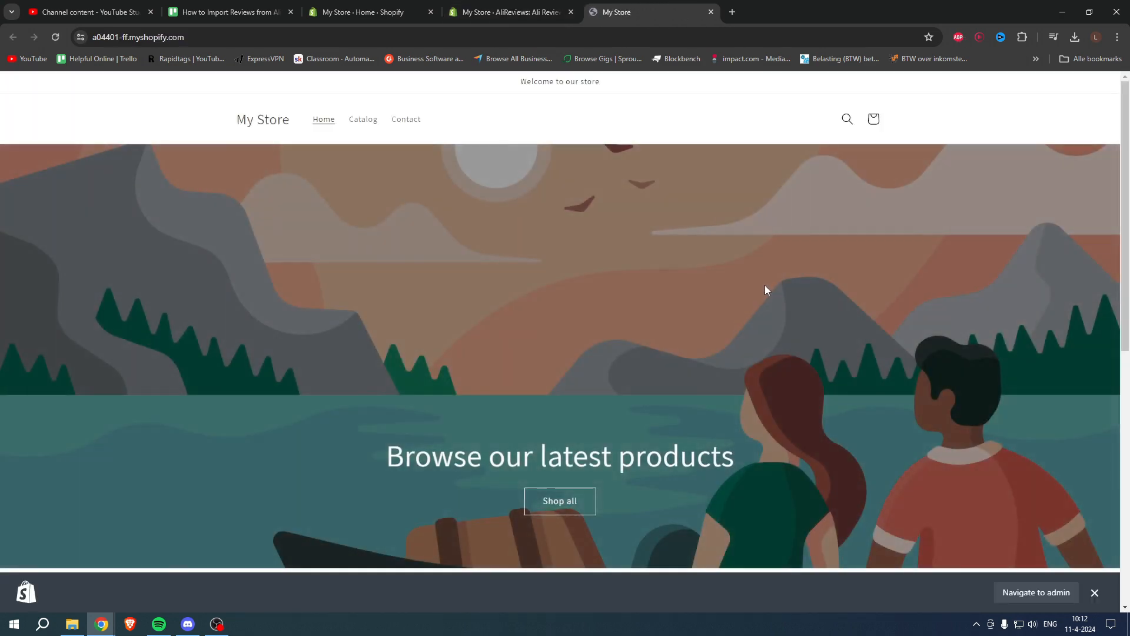
scroll(542, 342, "down", 5)
left_click(330, 384)
scroll(901, 396, "down", 3)
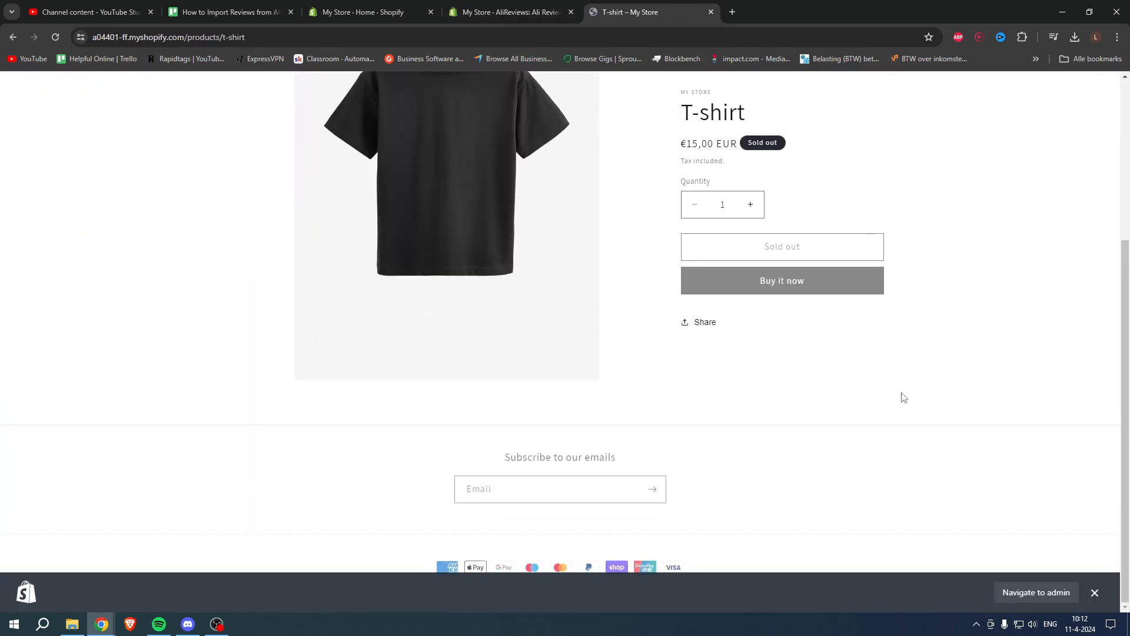
scroll(592, 204, "up", 3)
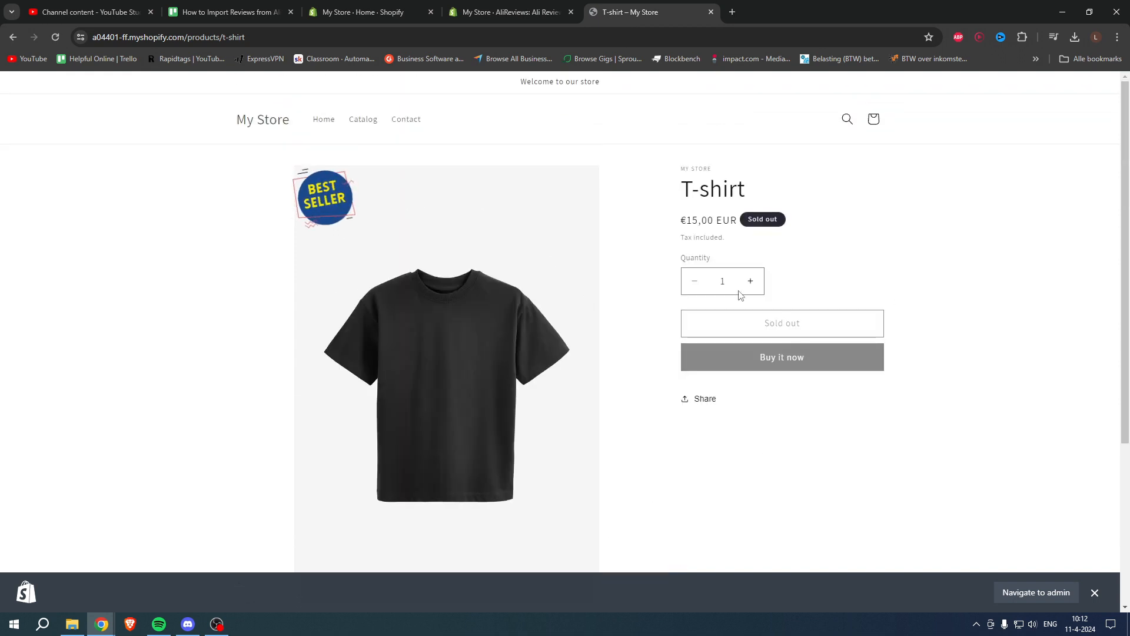
left_click(564, 7)
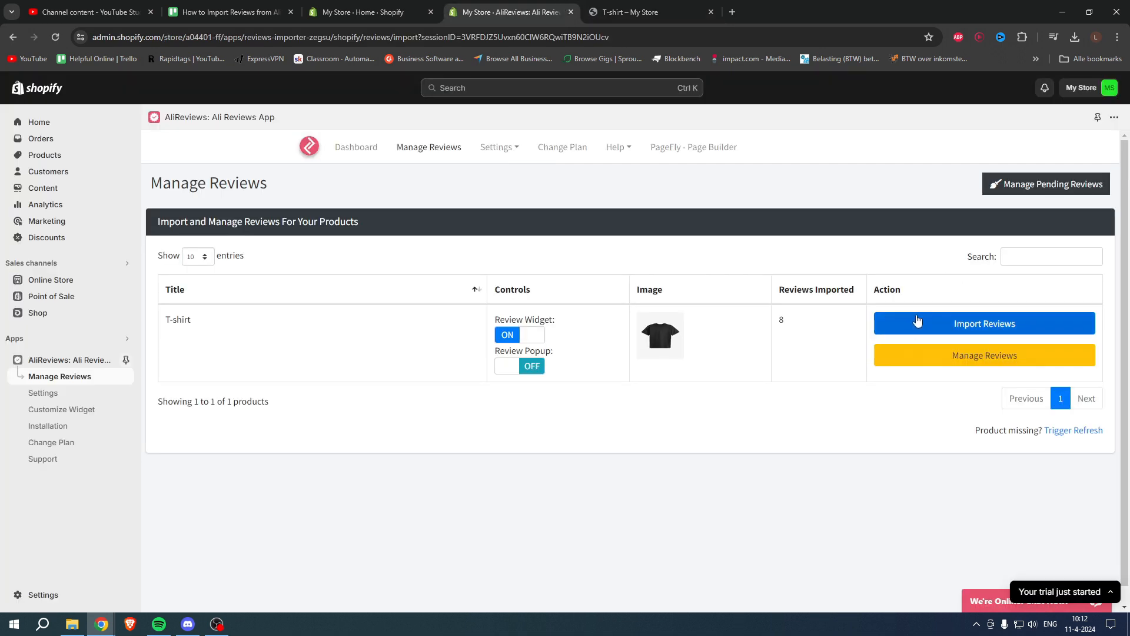
left_click(700, 12)
left_click(711, 11)
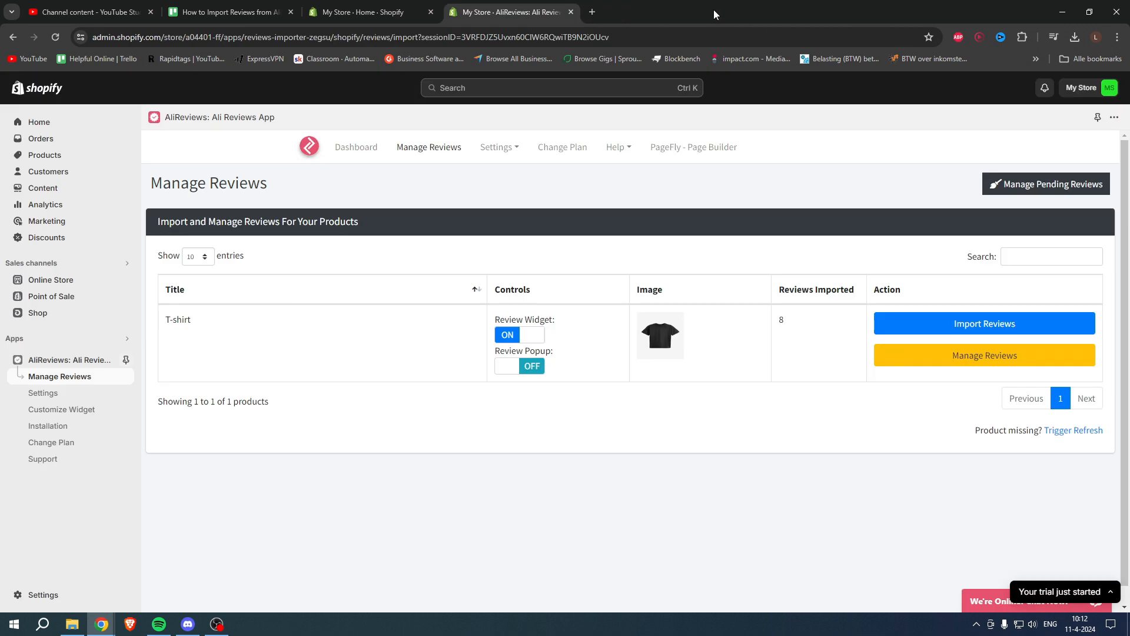
Step: Open the Dawn theme for customization and go to the T-shirt's default product template
left_click(52, 284)
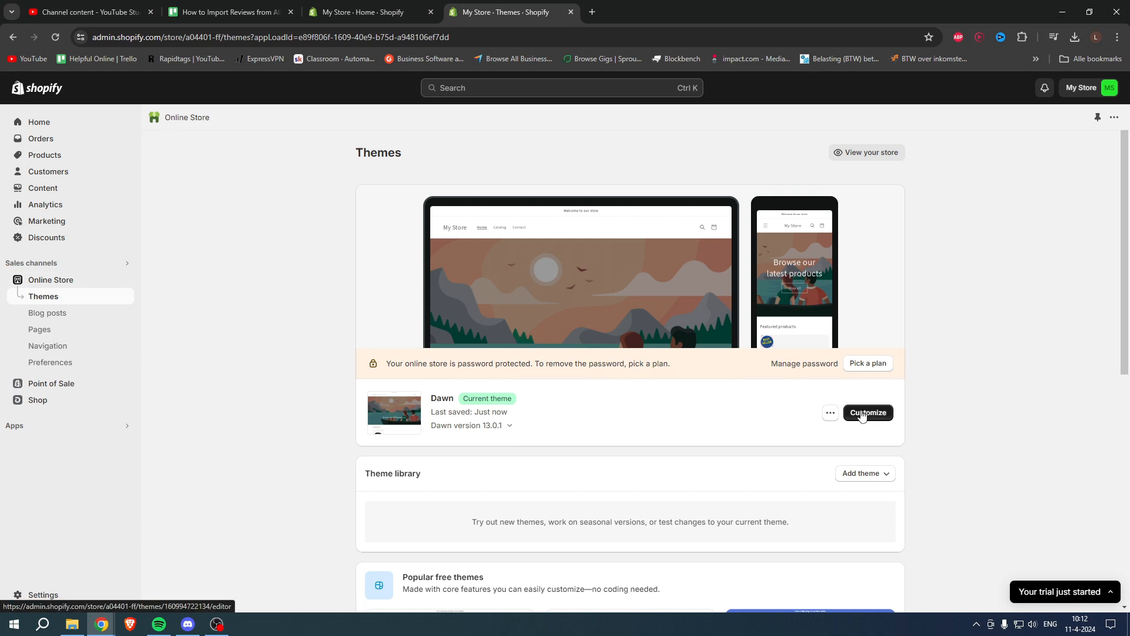
left_click(863, 413)
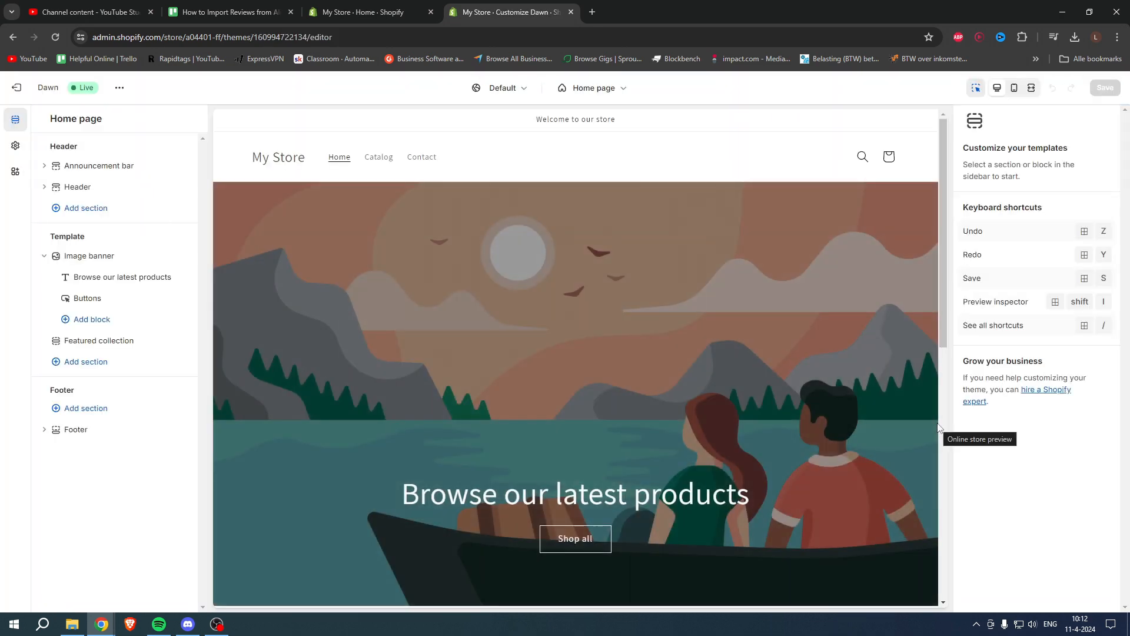
scroll(760, 330, "down", 9)
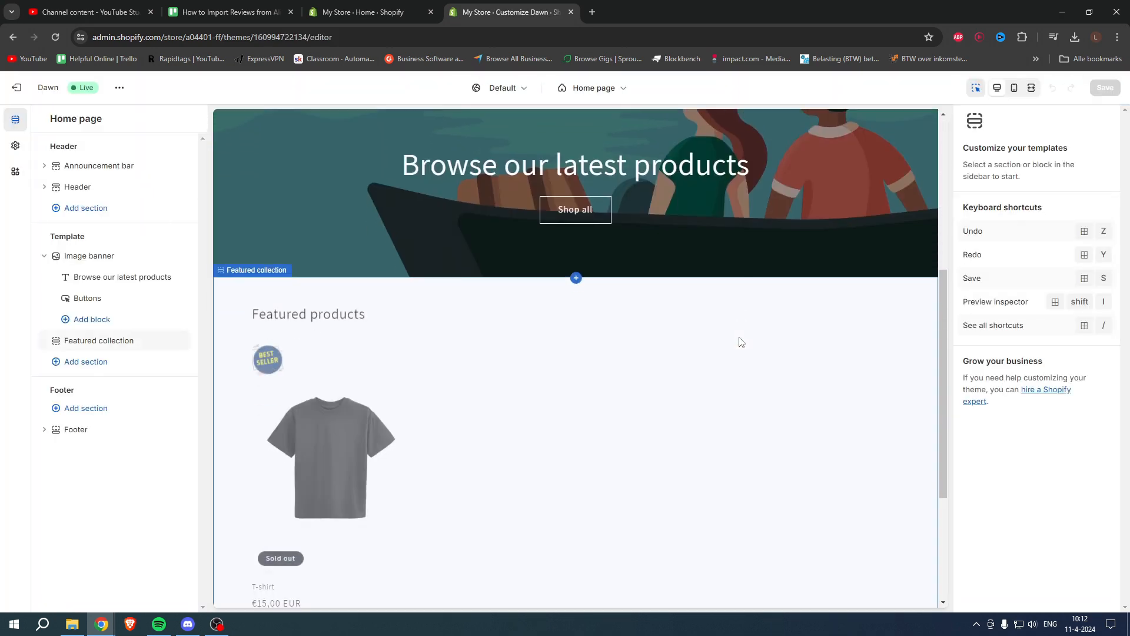
left_click(328, 260)
left_click(349, 358)
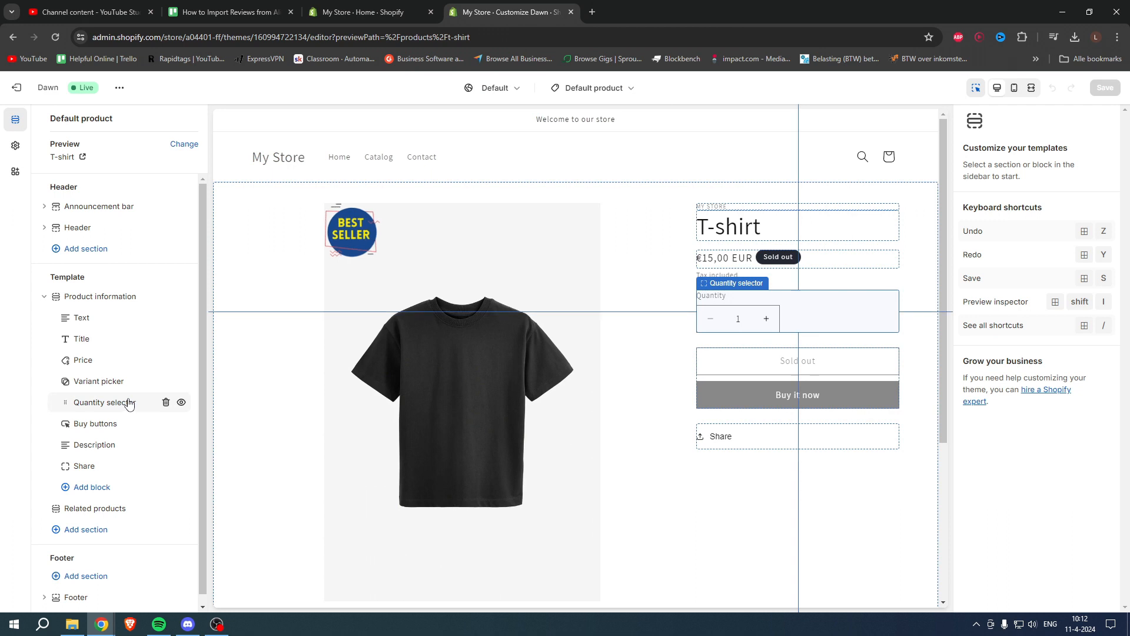
Step: Add the AliReviews Title Star app block to the Product information section and check the page preview
left_click(94, 488)
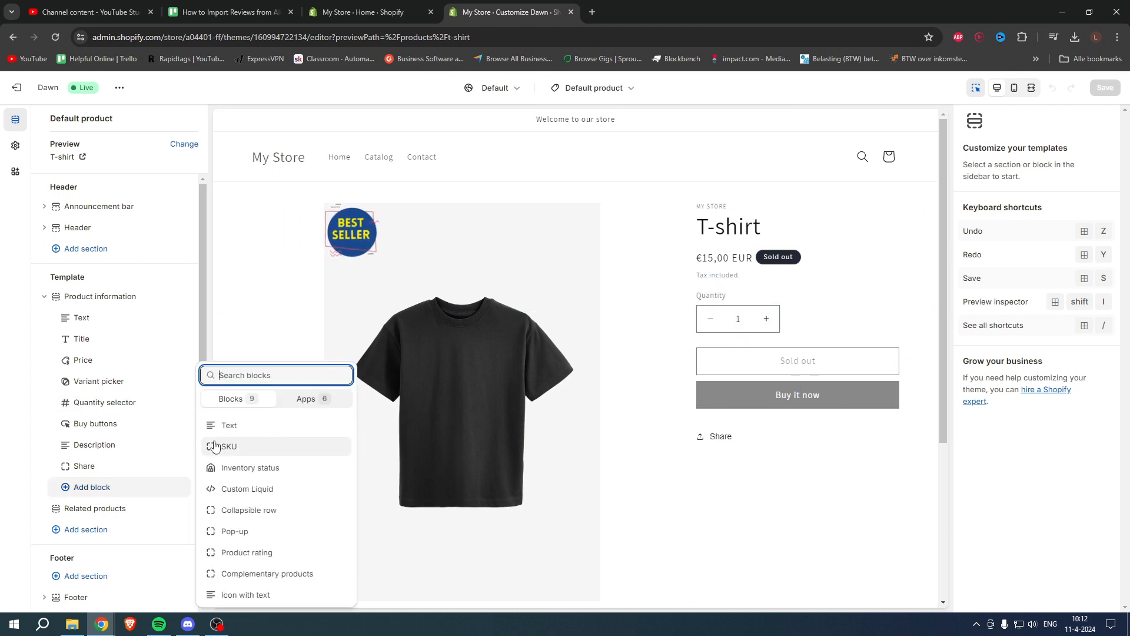
left_click(305, 399)
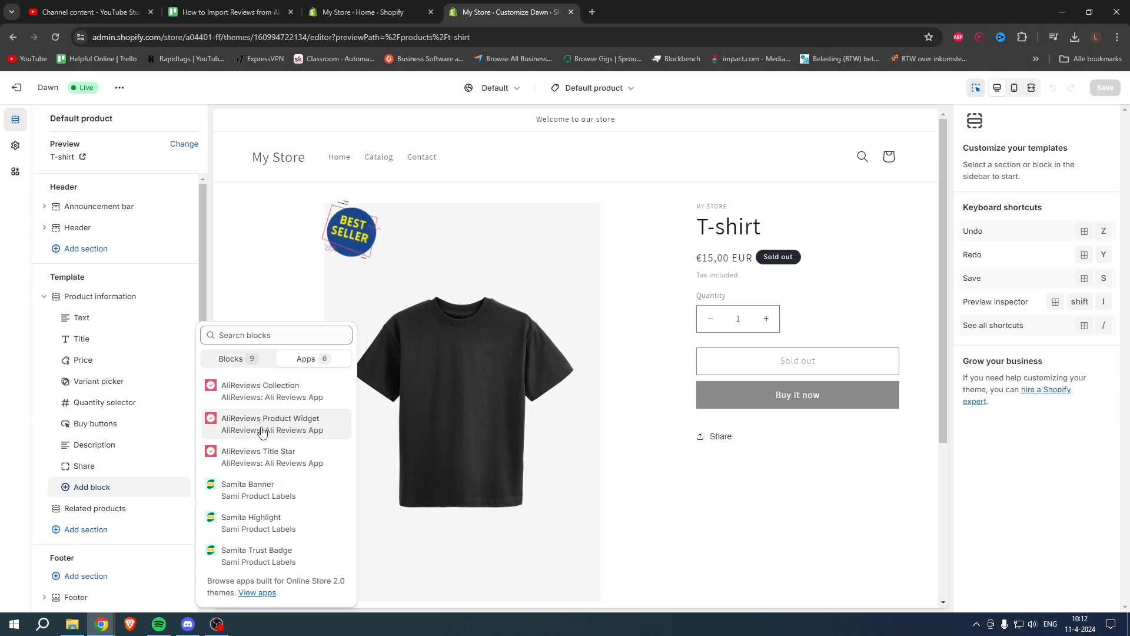
left_click(277, 459)
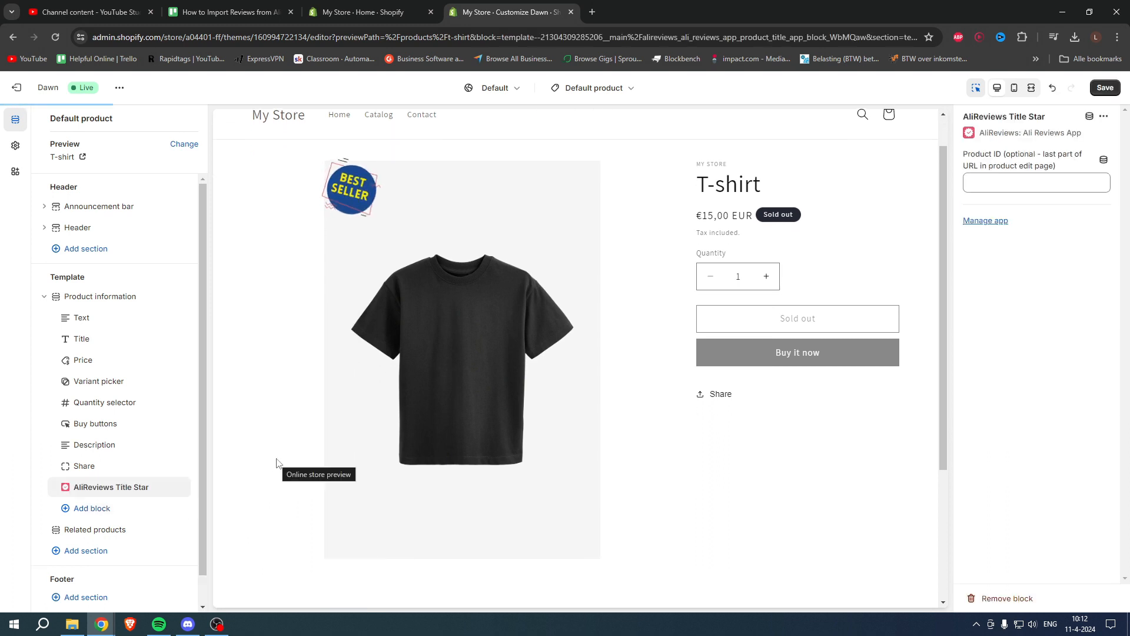
scroll(706, 457, "down", 4)
scroll(706, 459, "up", 4)
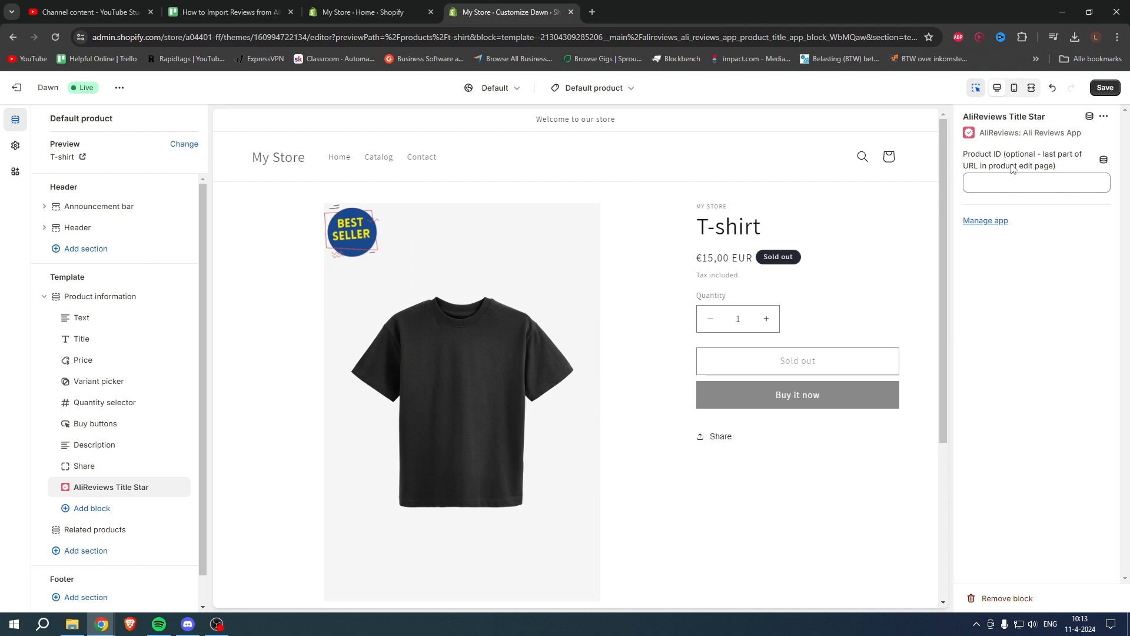
Step: Open the T-shirt's product edit page in the admin and copy the product ID from its web address
left_click(352, 7)
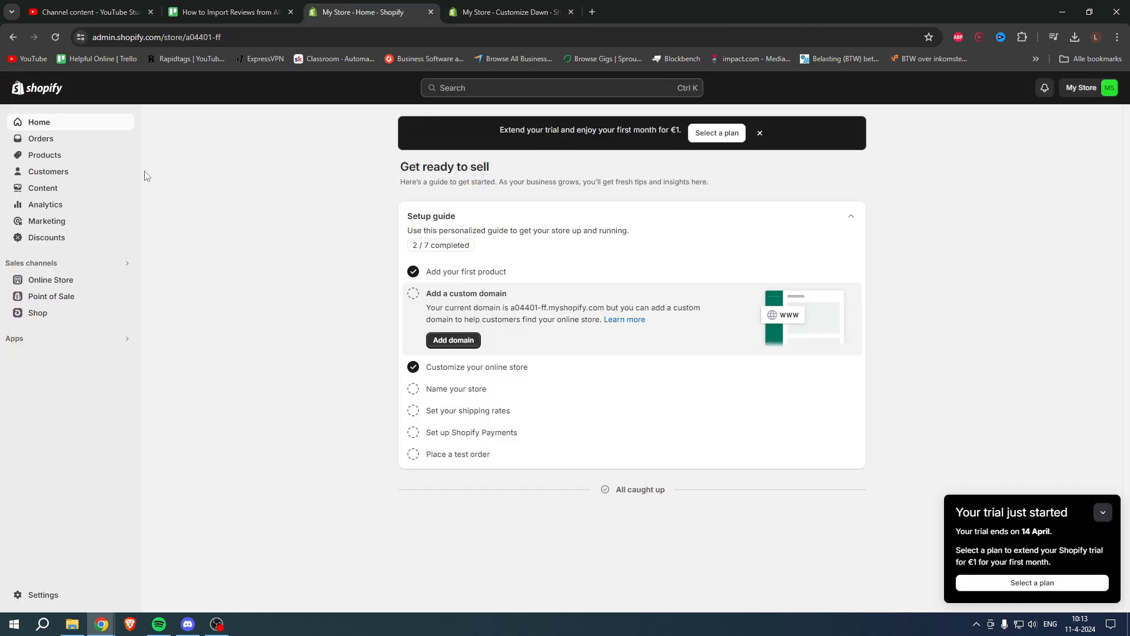
left_click(46, 155)
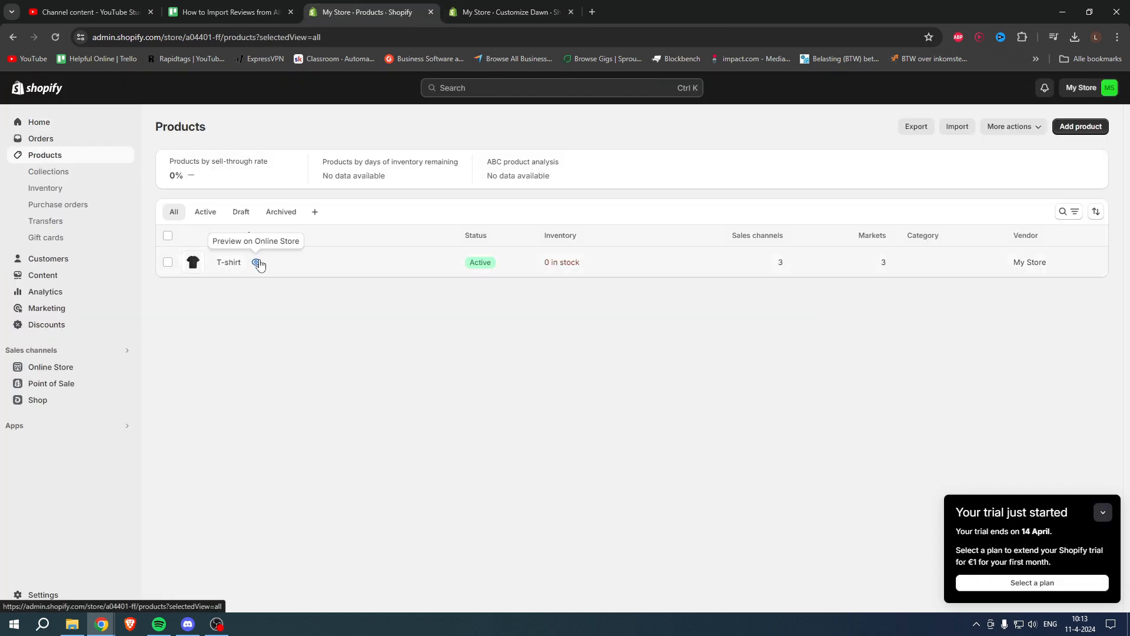
left_click(314, 268)
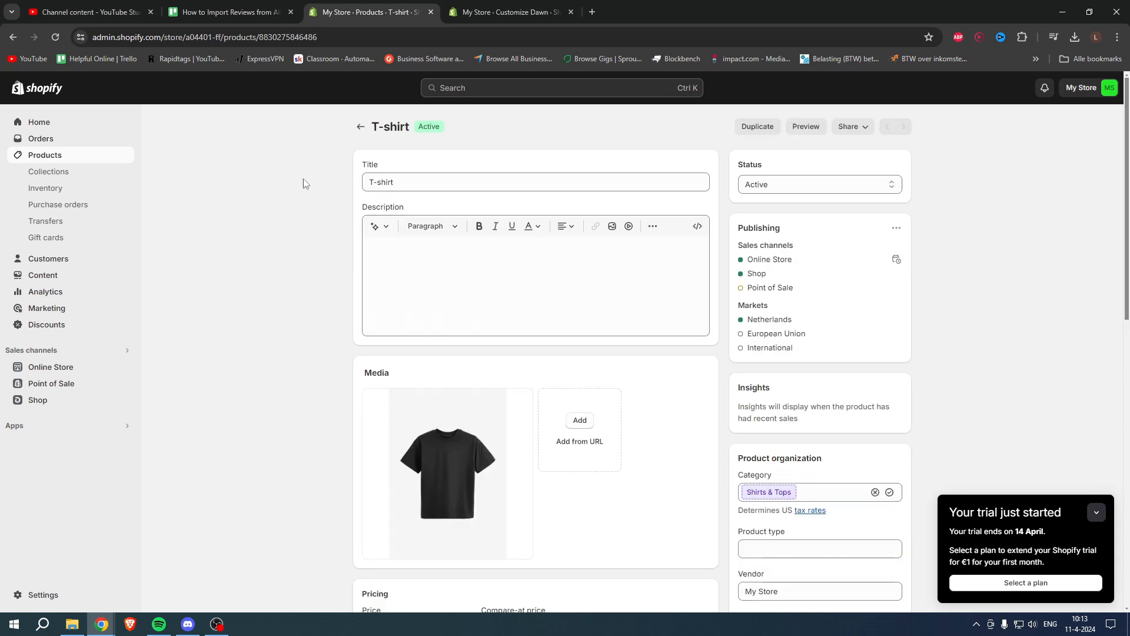
left_click(340, 34)
left_click(359, 41)
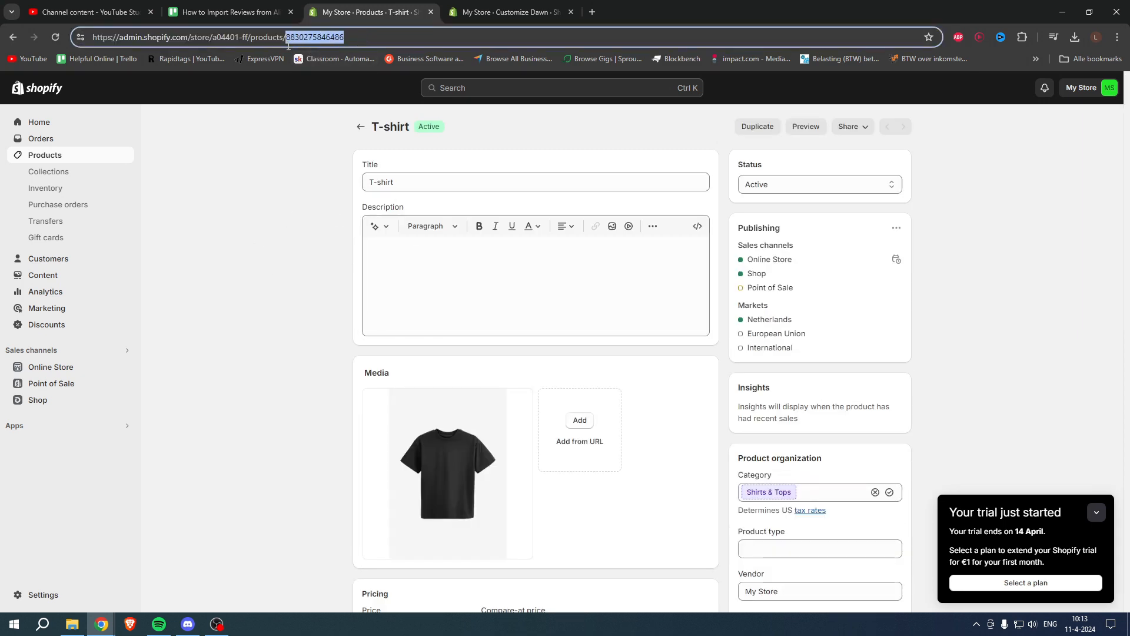
right_click(326, 38)
left_click(383, 145)
left_click(518, 11)
right_click(1002, 184)
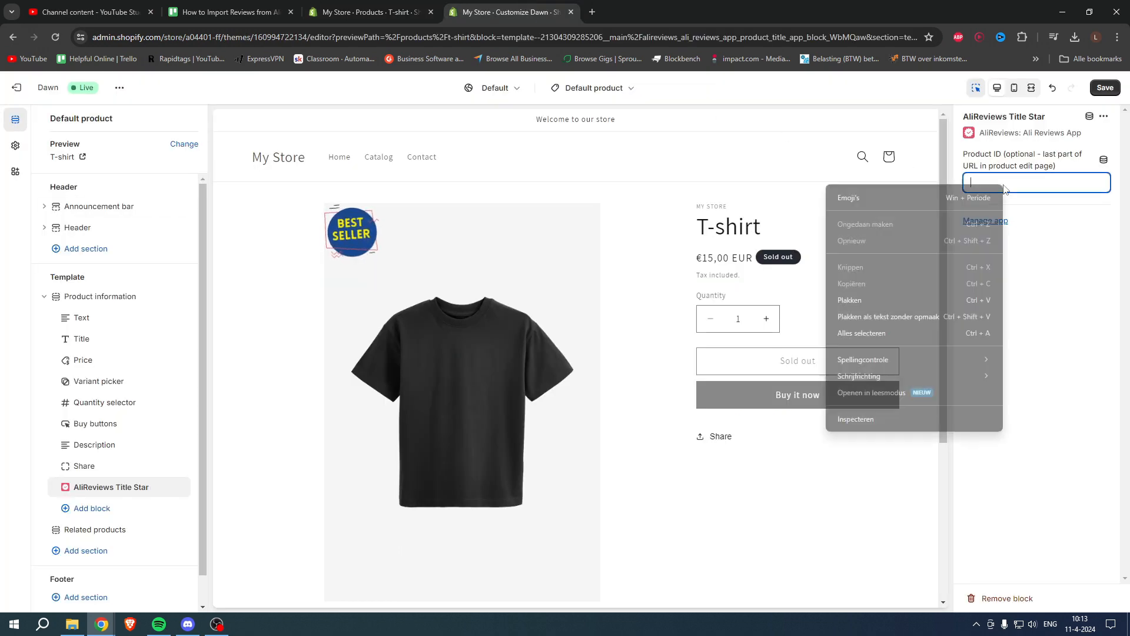
left_click(877, 301)
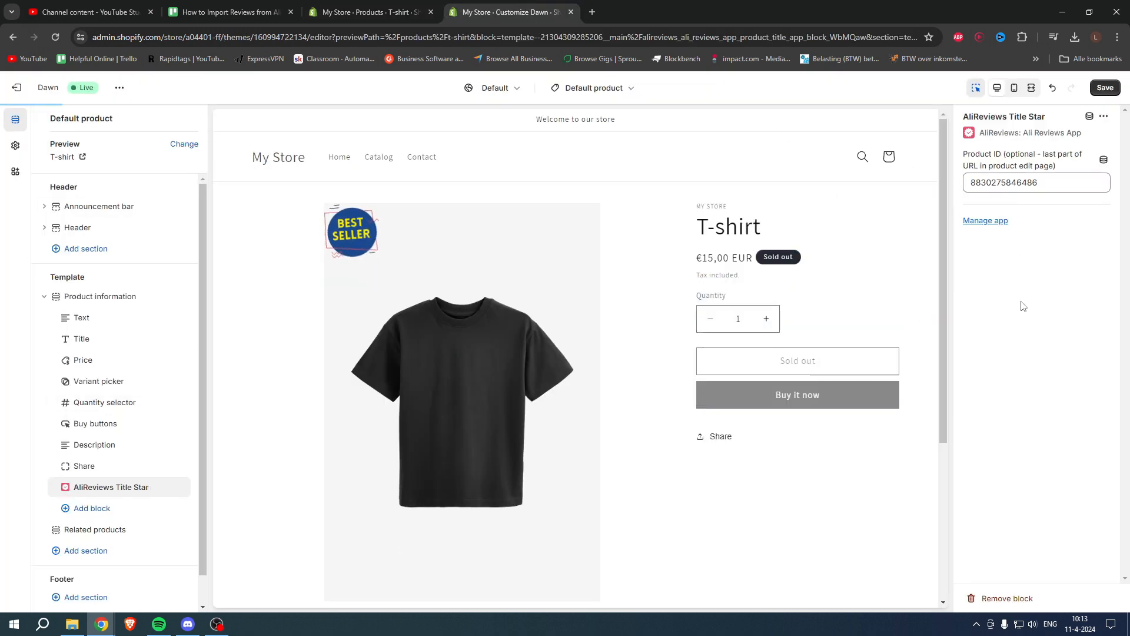
scroll(854, 376, "down", 2)
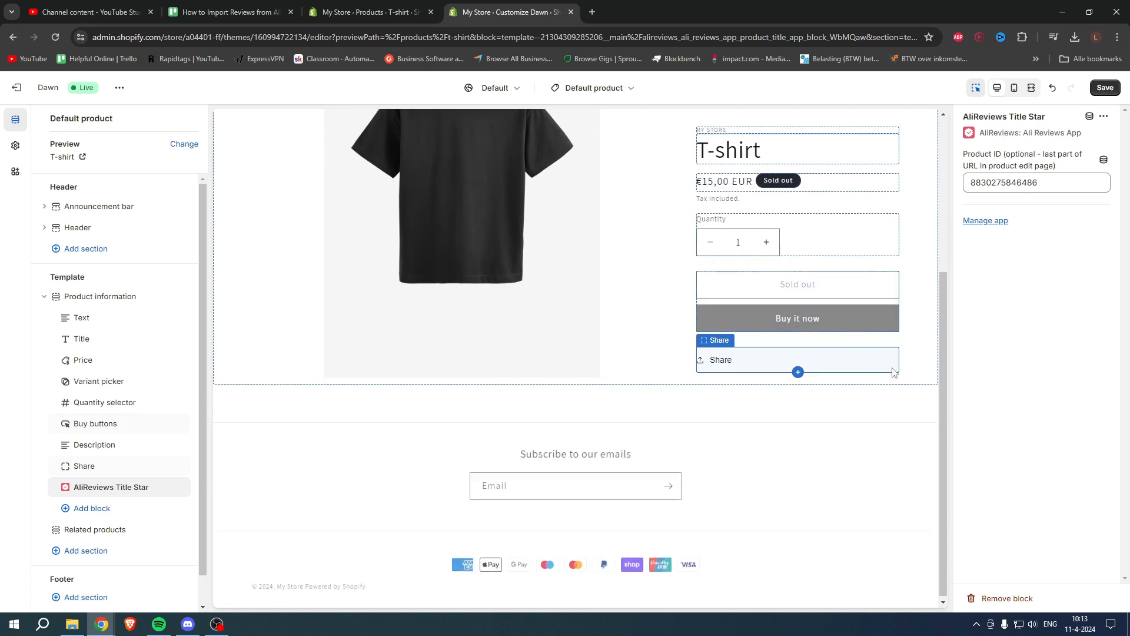
scroll(880, 406, "up", 4)
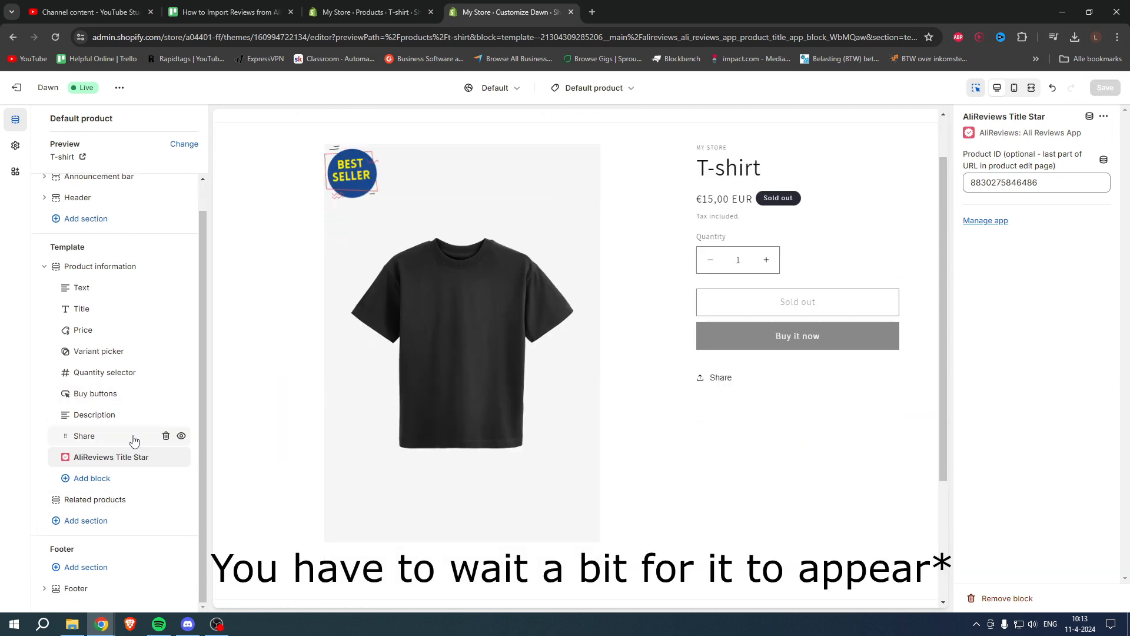
scroll(590, 516, "down", 3)
scroll(525, 449, "up", 2)
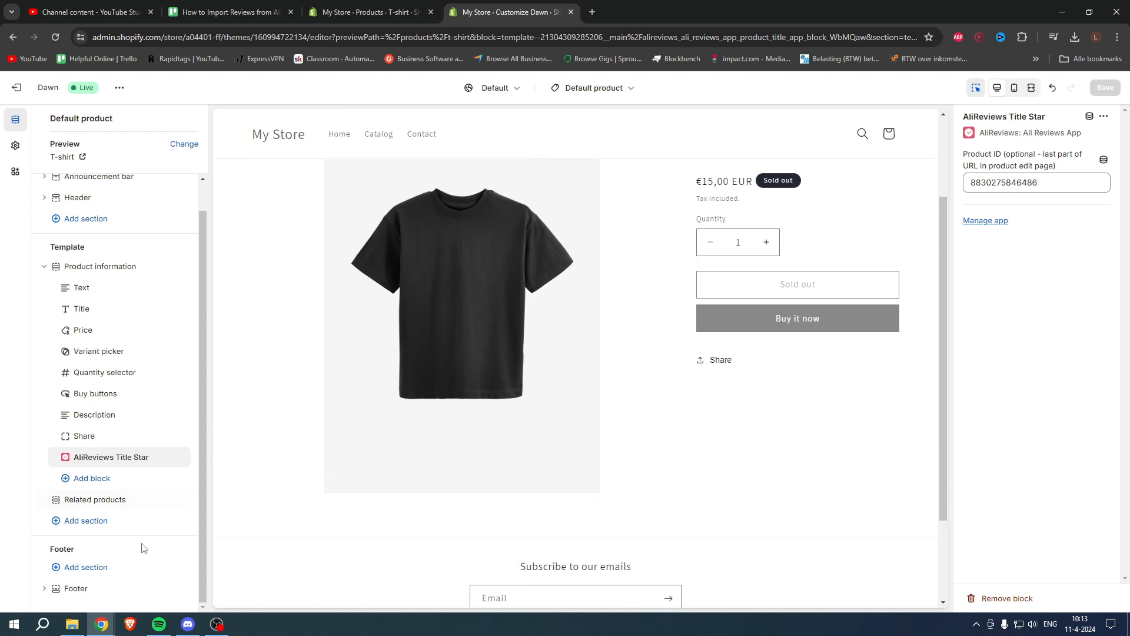
Step: Add the AliReviews Product Widget as a new app section in the product template
left_click(94, 526)
left_click(302, 317)
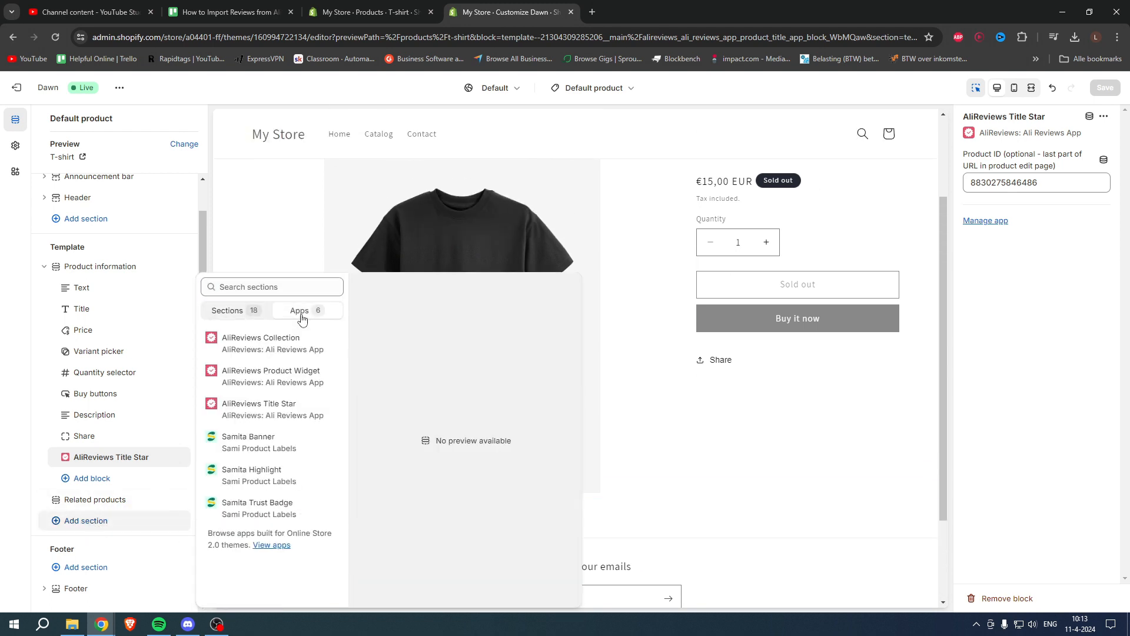
left_click(275, 381)
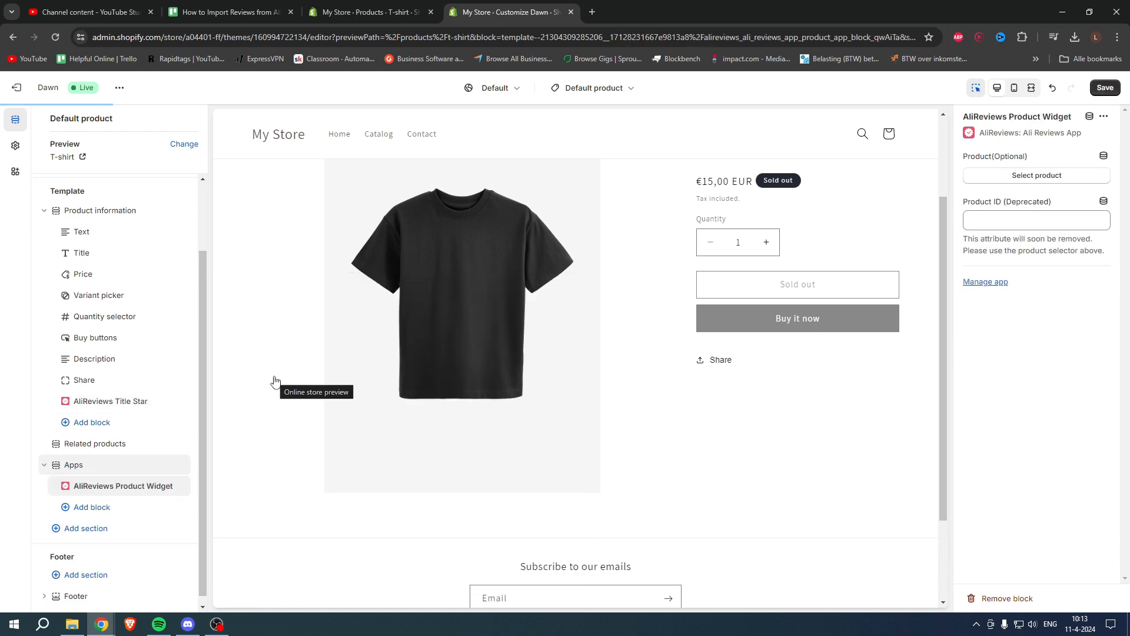
Step: Set the AliReviews Product Widget's product to T-shirt and look through the customer reviews in the preview
left_click(1027, 177)
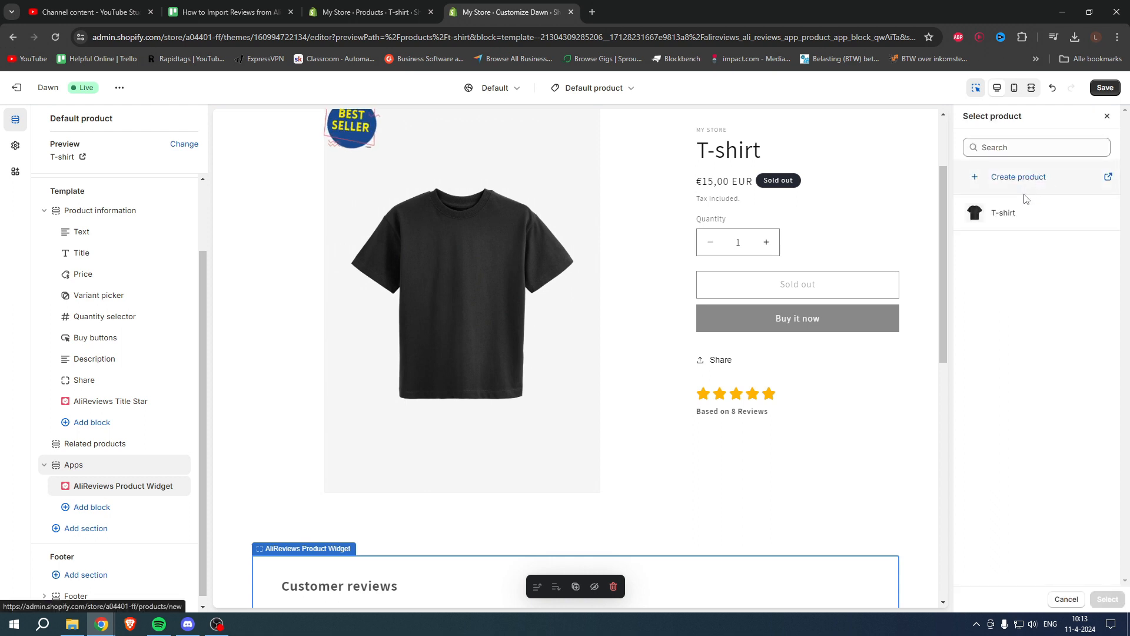
left_click(1012, 215)
left_click(1107, 598)
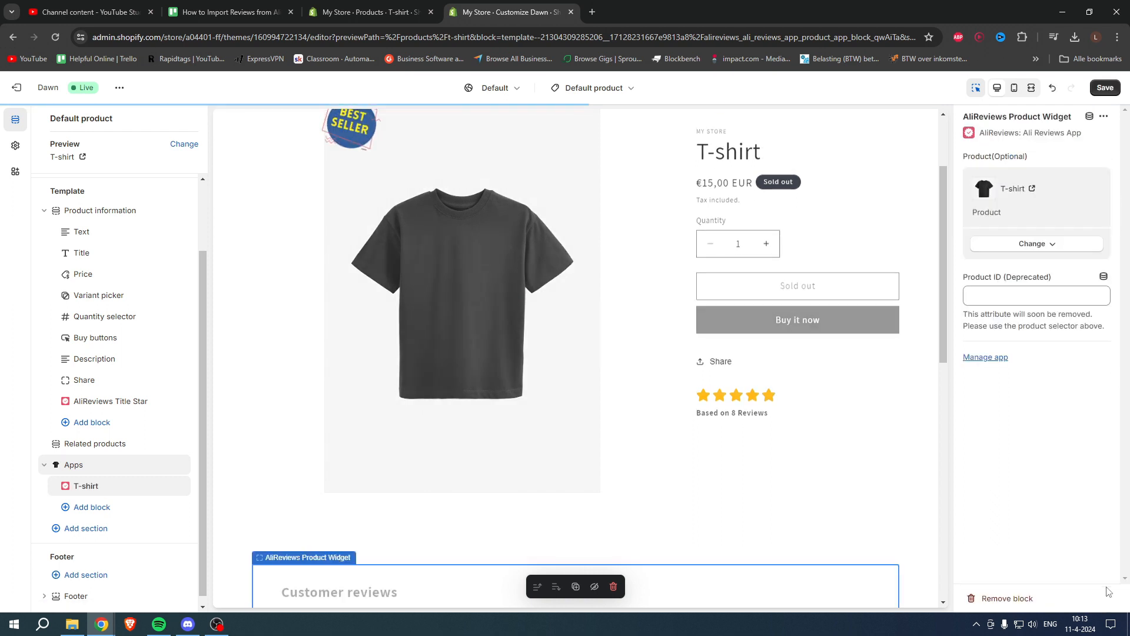
scroll(637, 304, "down", 8)
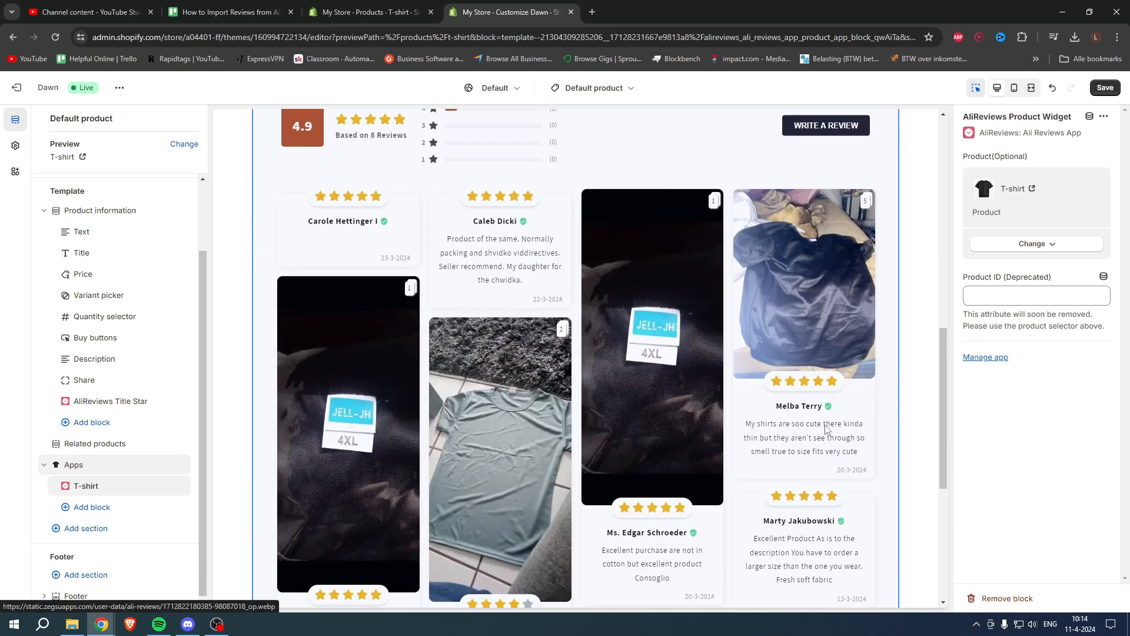
scroll(618, 309, "down", 5)
scroll(595, 329, "up", 12)
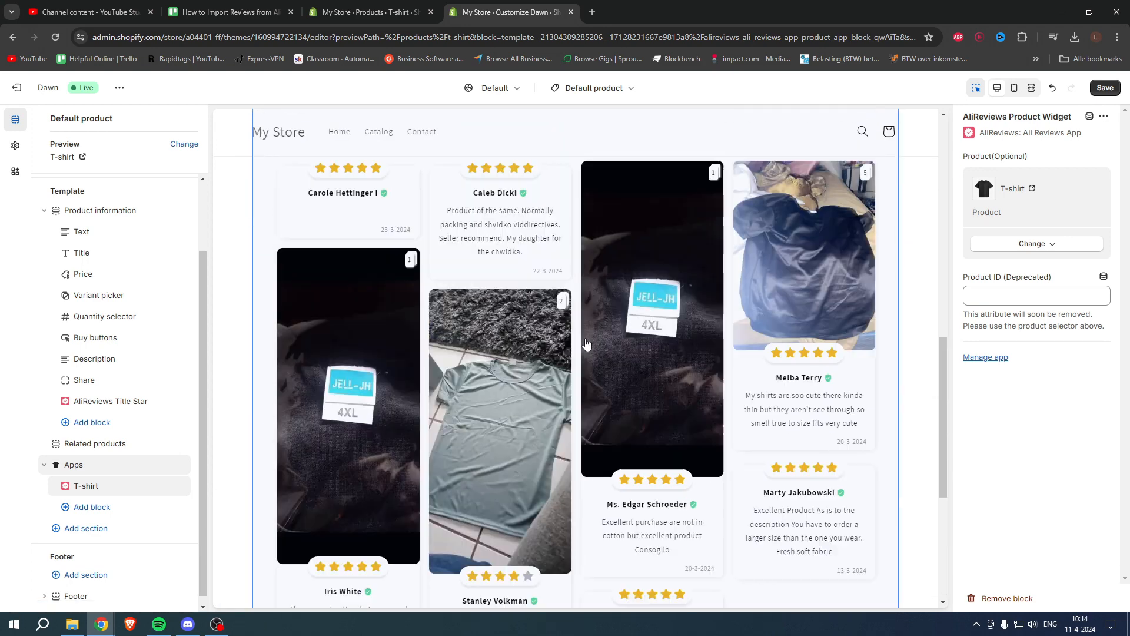
Step: Save the added review widget, move the AliReviews Title Star block directly below the product's Title block, and save the theme again
scroll(595, 351, "up", 1)
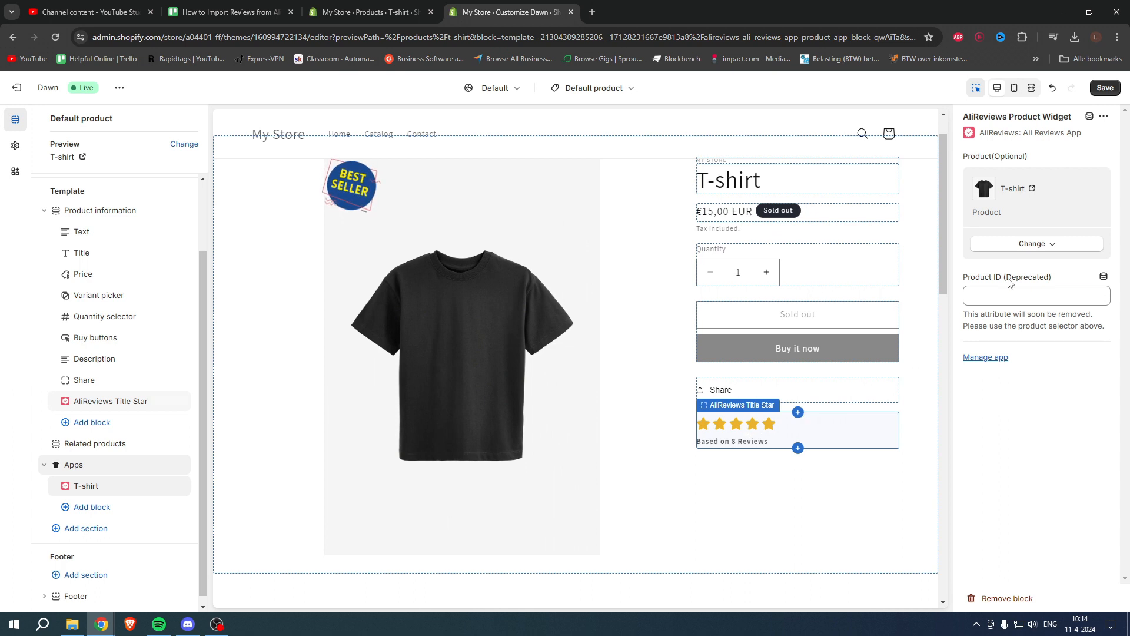
left_click(1105, 88)
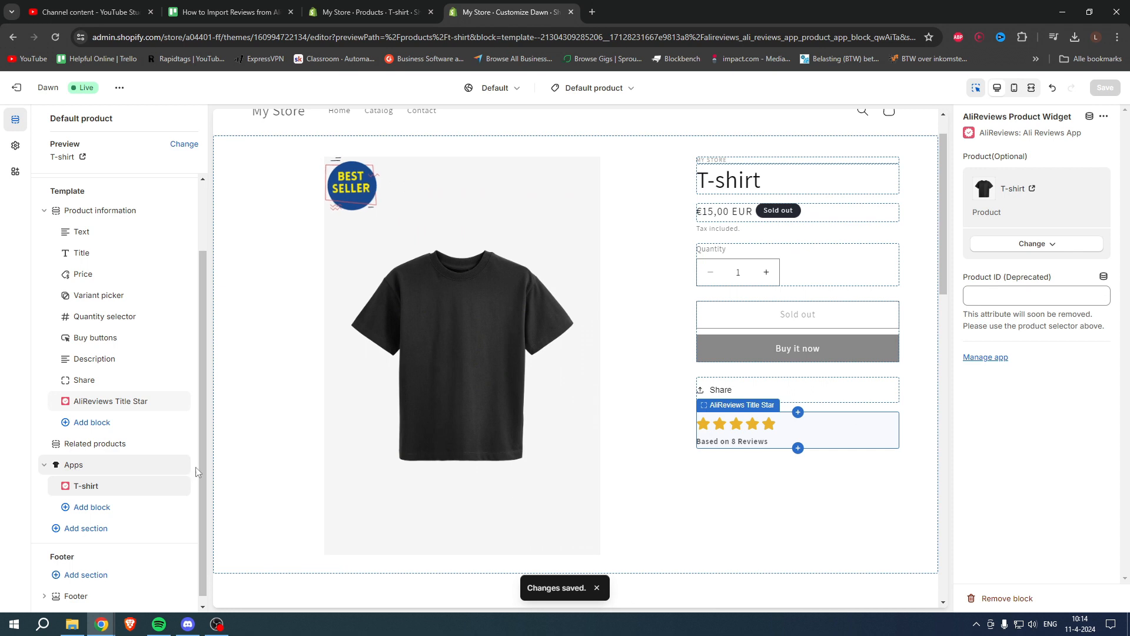
left_click_drag(111, 390, 148, 303)
left_click(1105, 88)
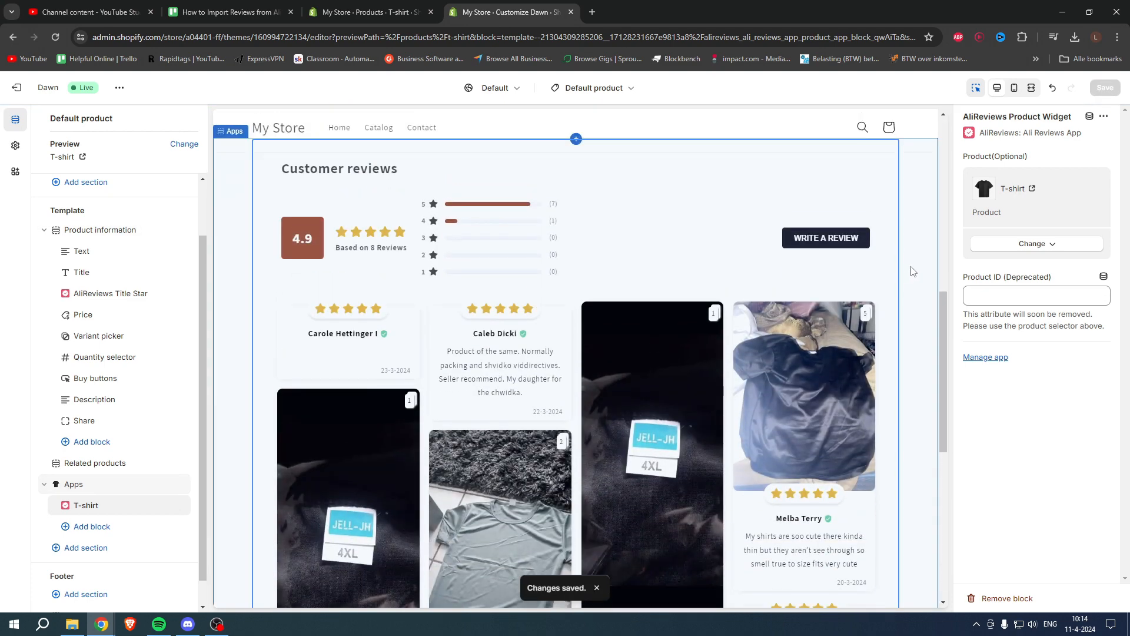
Step: Examine the customer reviews in the preview, and open the T-shirt's page in the live store to check its star rating and review widget
scroll(521, 325, "down", 8)
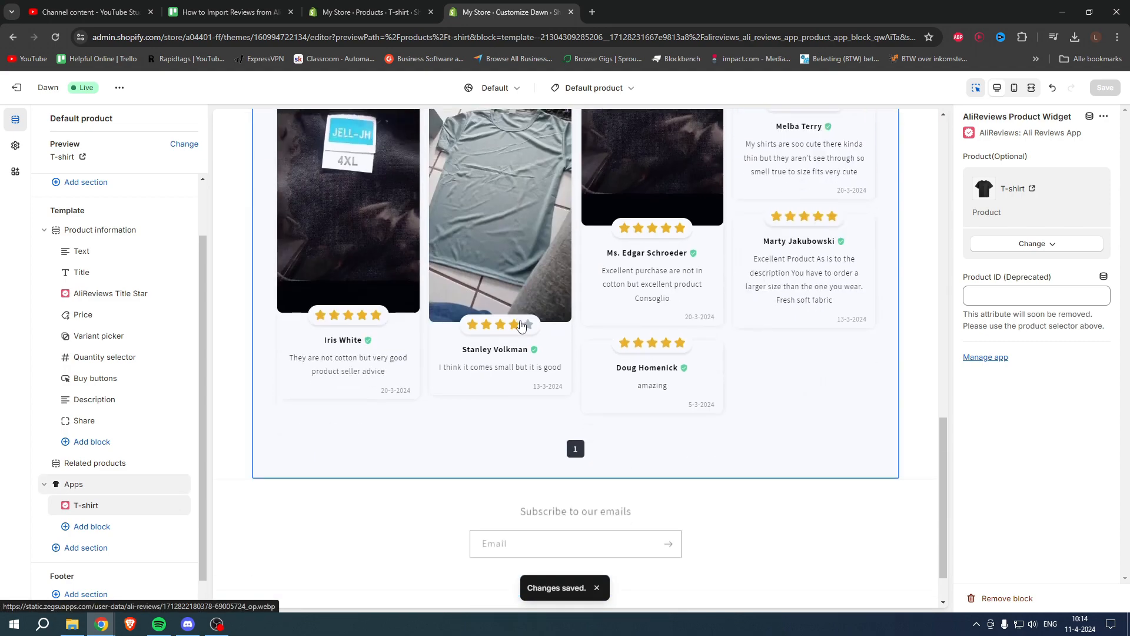
scroll(520, 325, "up", 15)
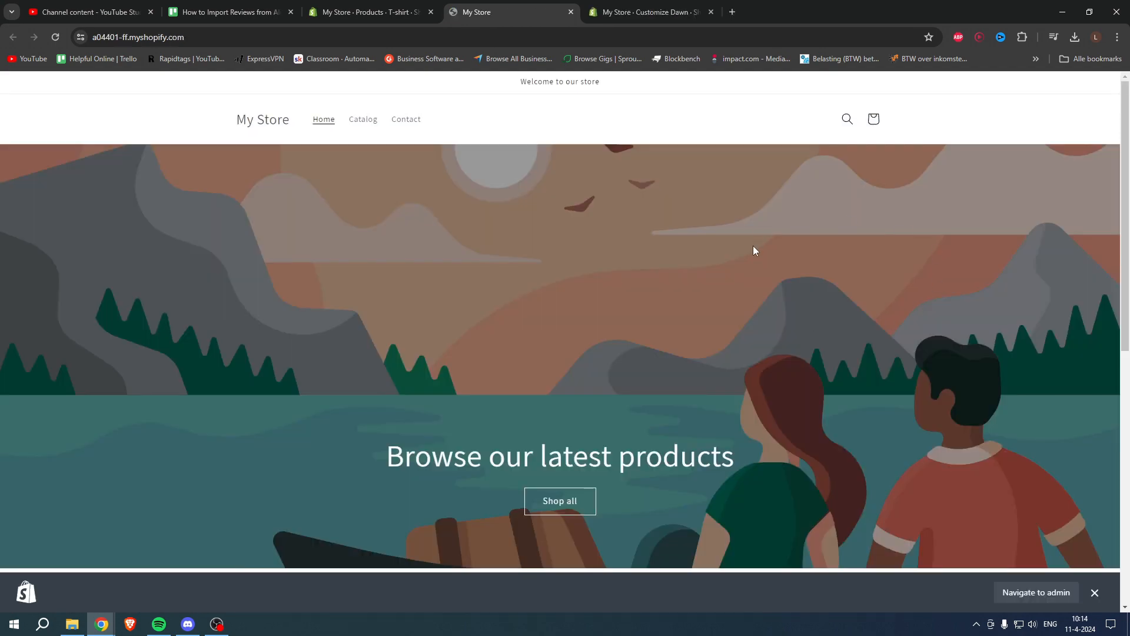
scroll(753, 250, "down", 8)
left_click(303, 305)
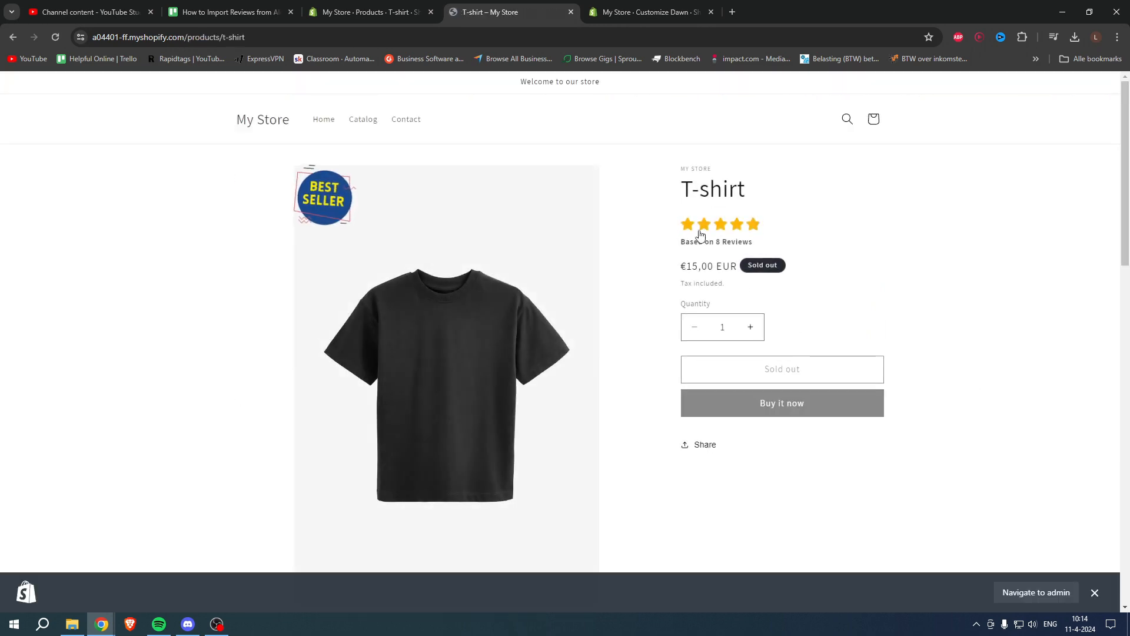
scroll(928, 267, "down", 9)
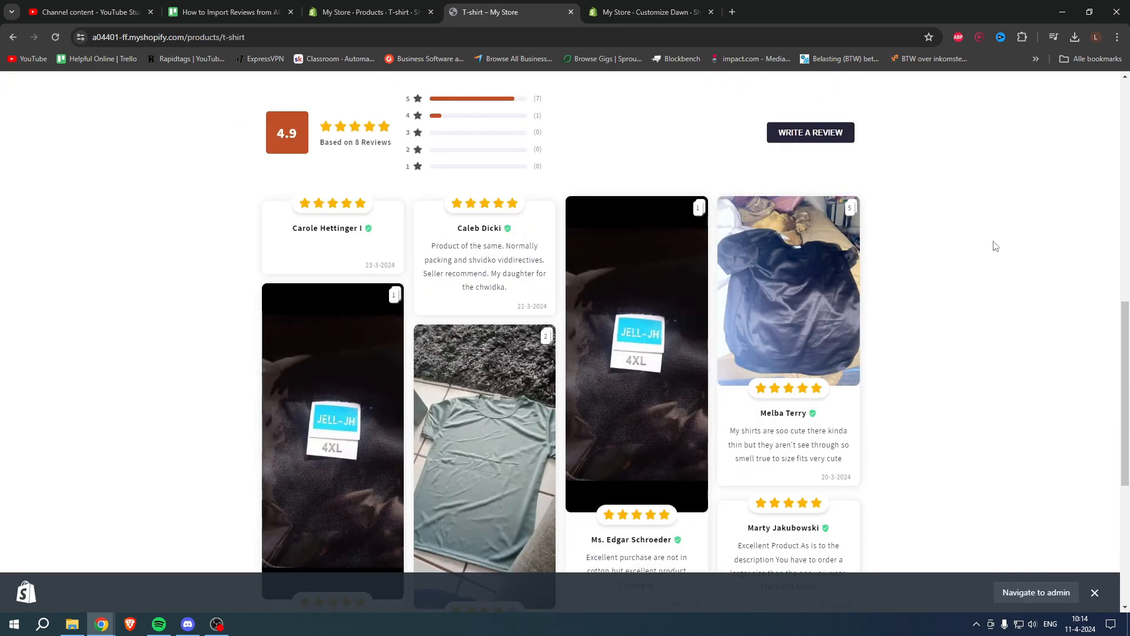
scroll(995, 246, "down", 6)
scroll(914, 345, "up", 14)
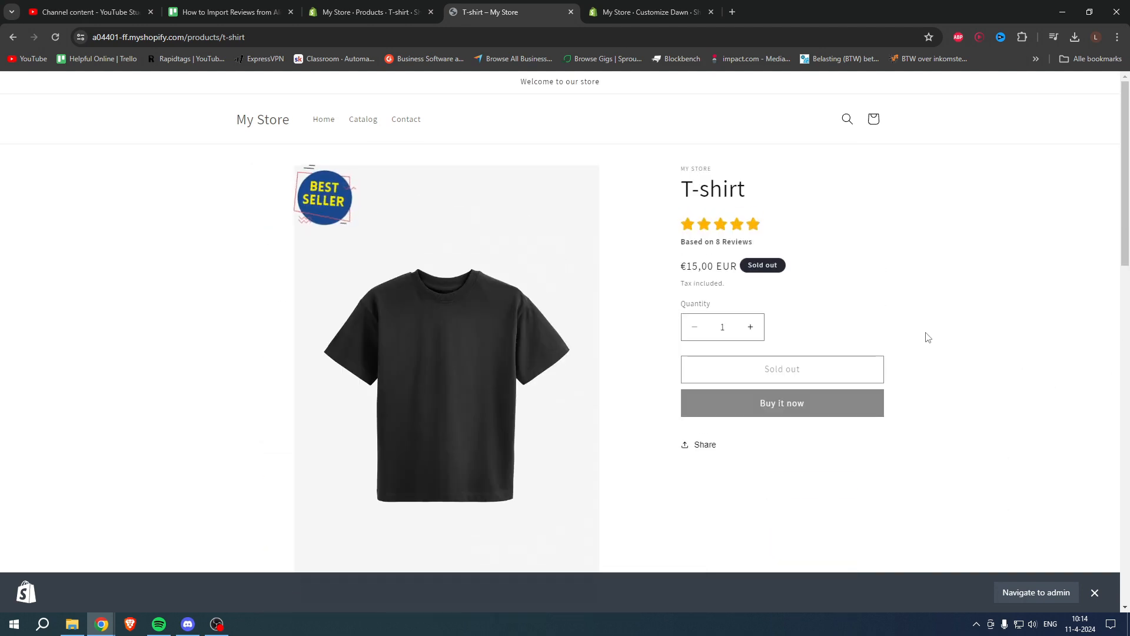